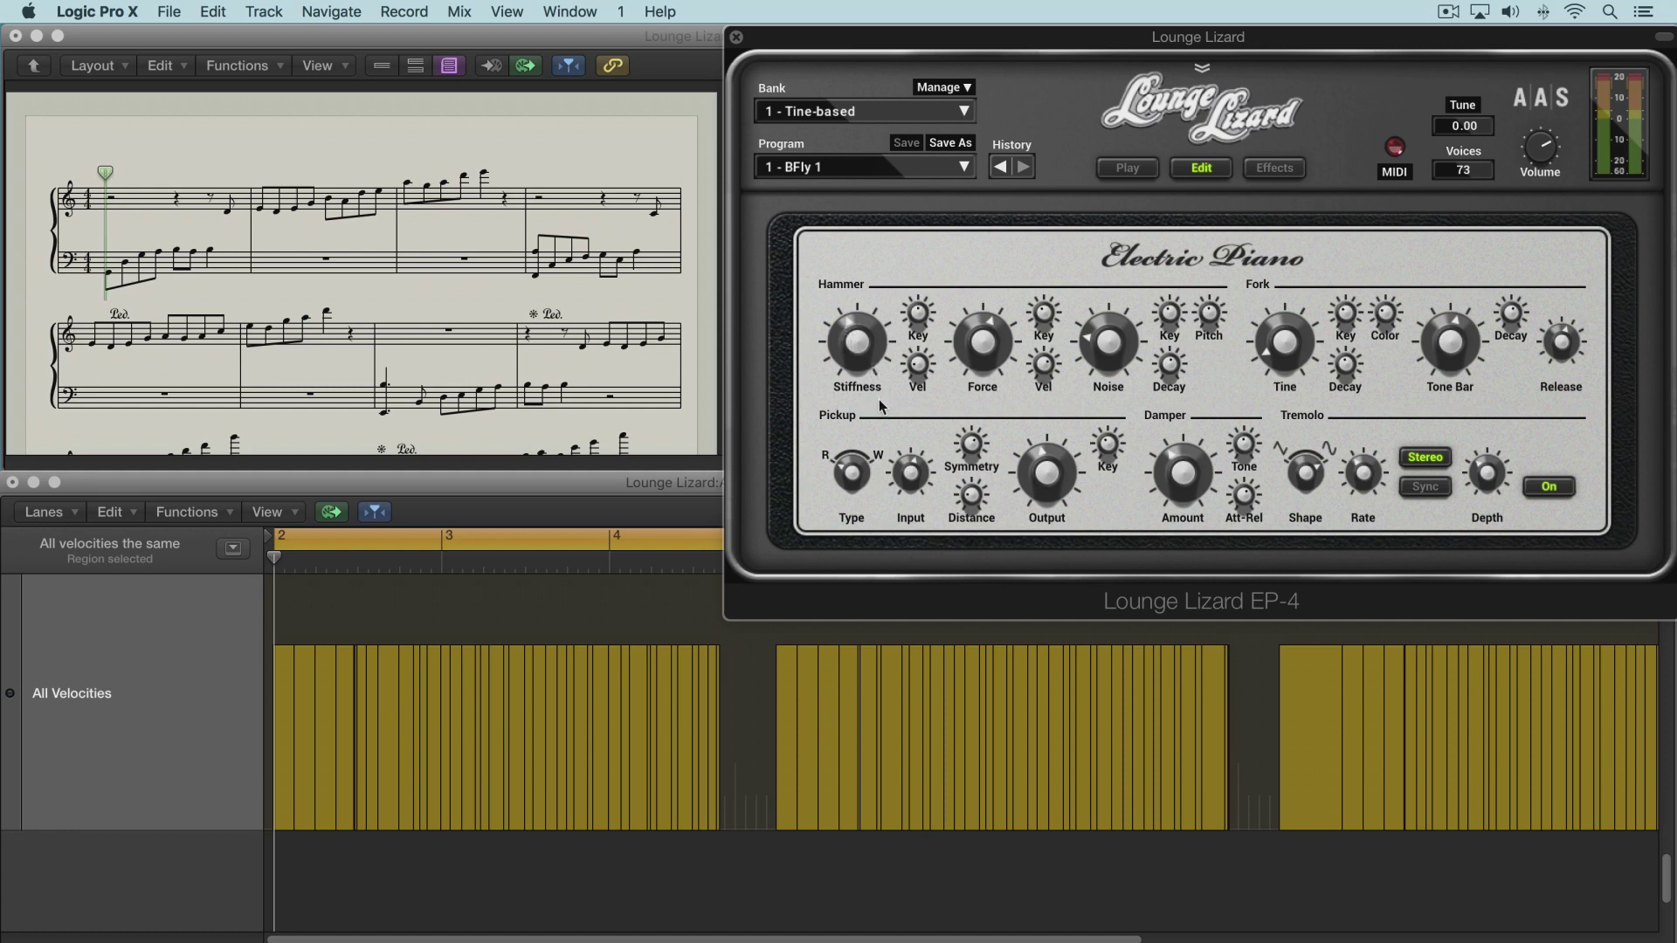
Step: Play the equal-velocity passage from bar 2 and vary the Hammer Stiffness between low and higher settings to compare the tone
key("space")
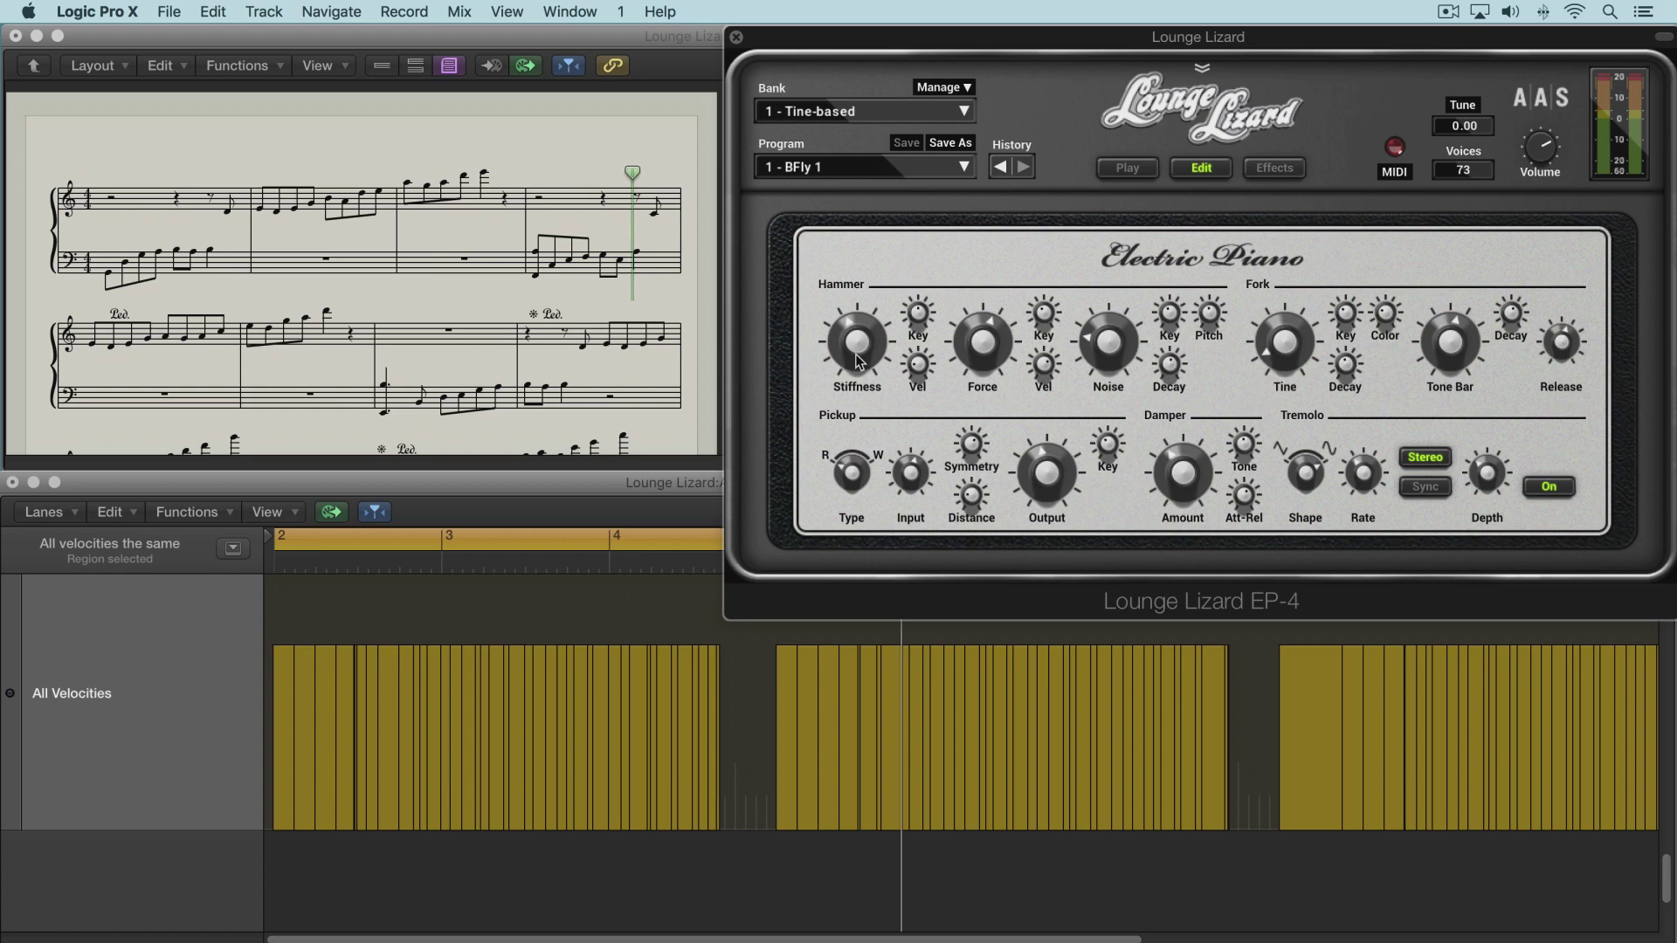
key("space")
left_click_drag(855, 357, 864, 430)
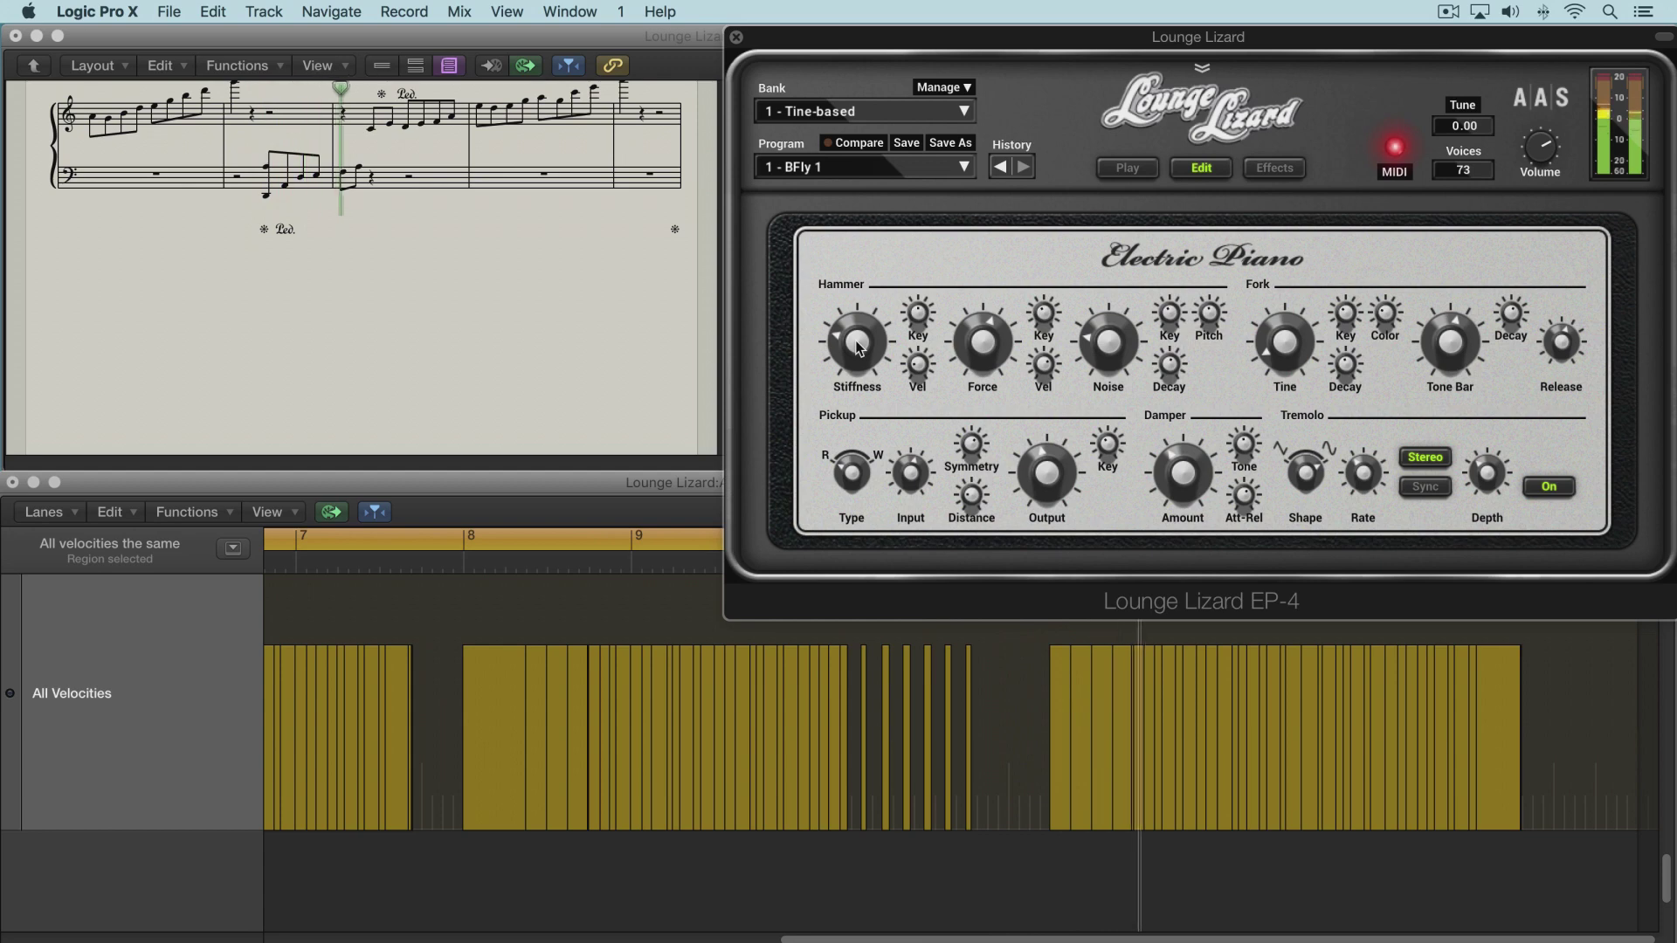
left_click_drag(859, 348, 857, 351)
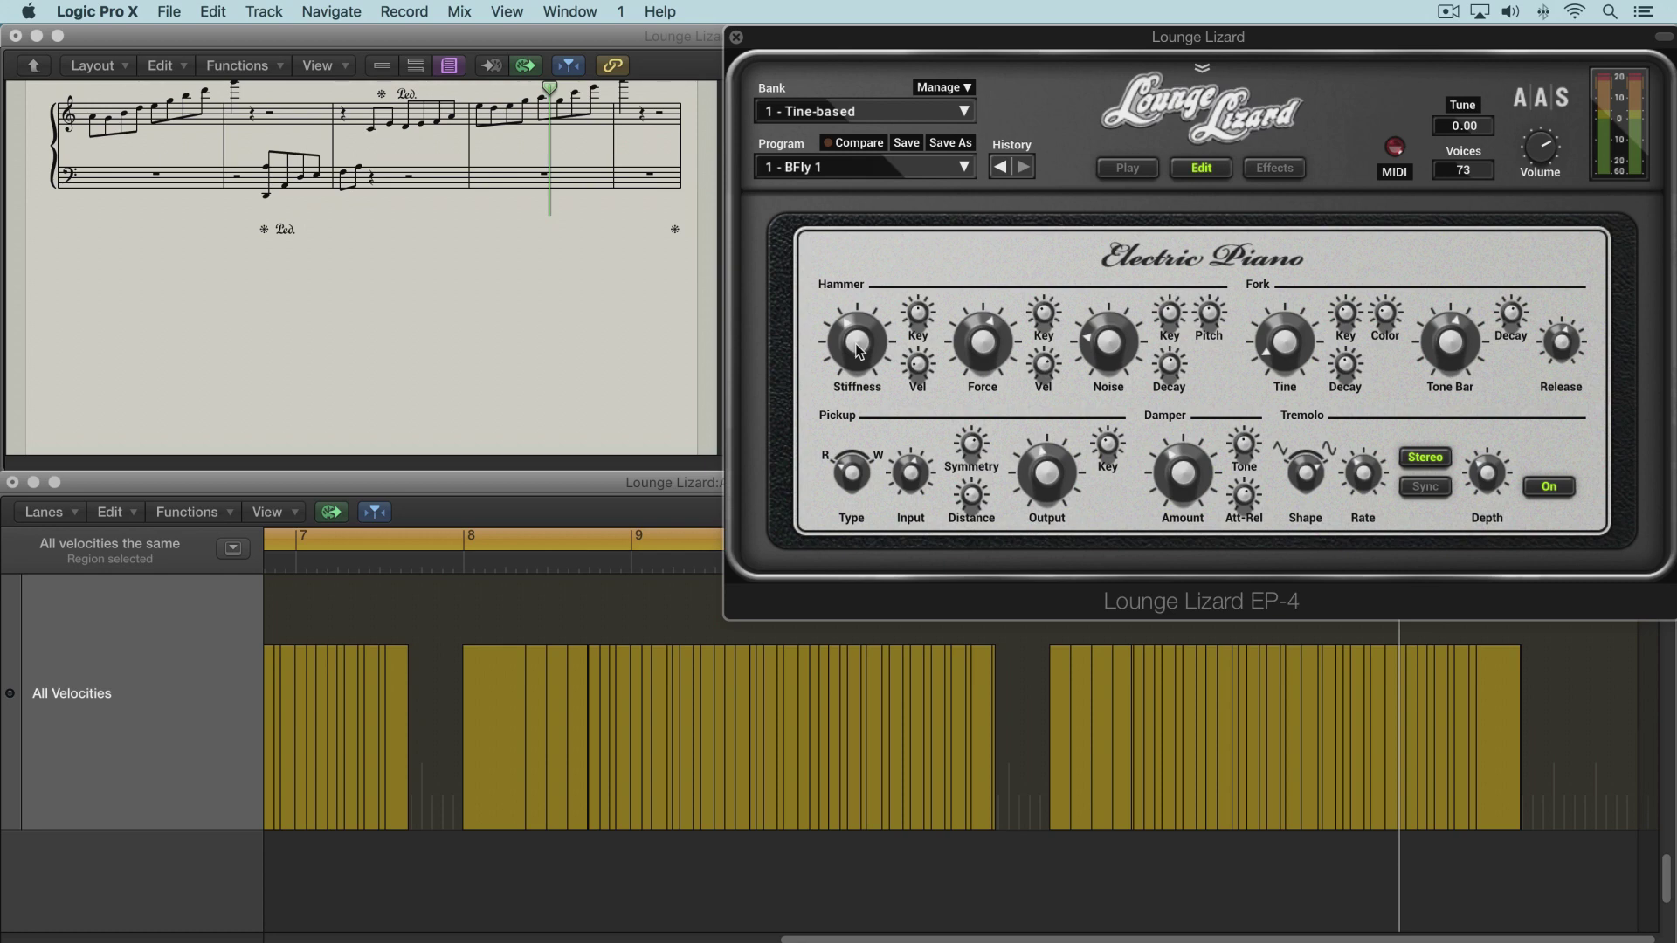
mouse_move(857, 347)
left_mouse_down()
mouse_move(858, 365)
mouse_move(884, 330)
left_mouse_up()
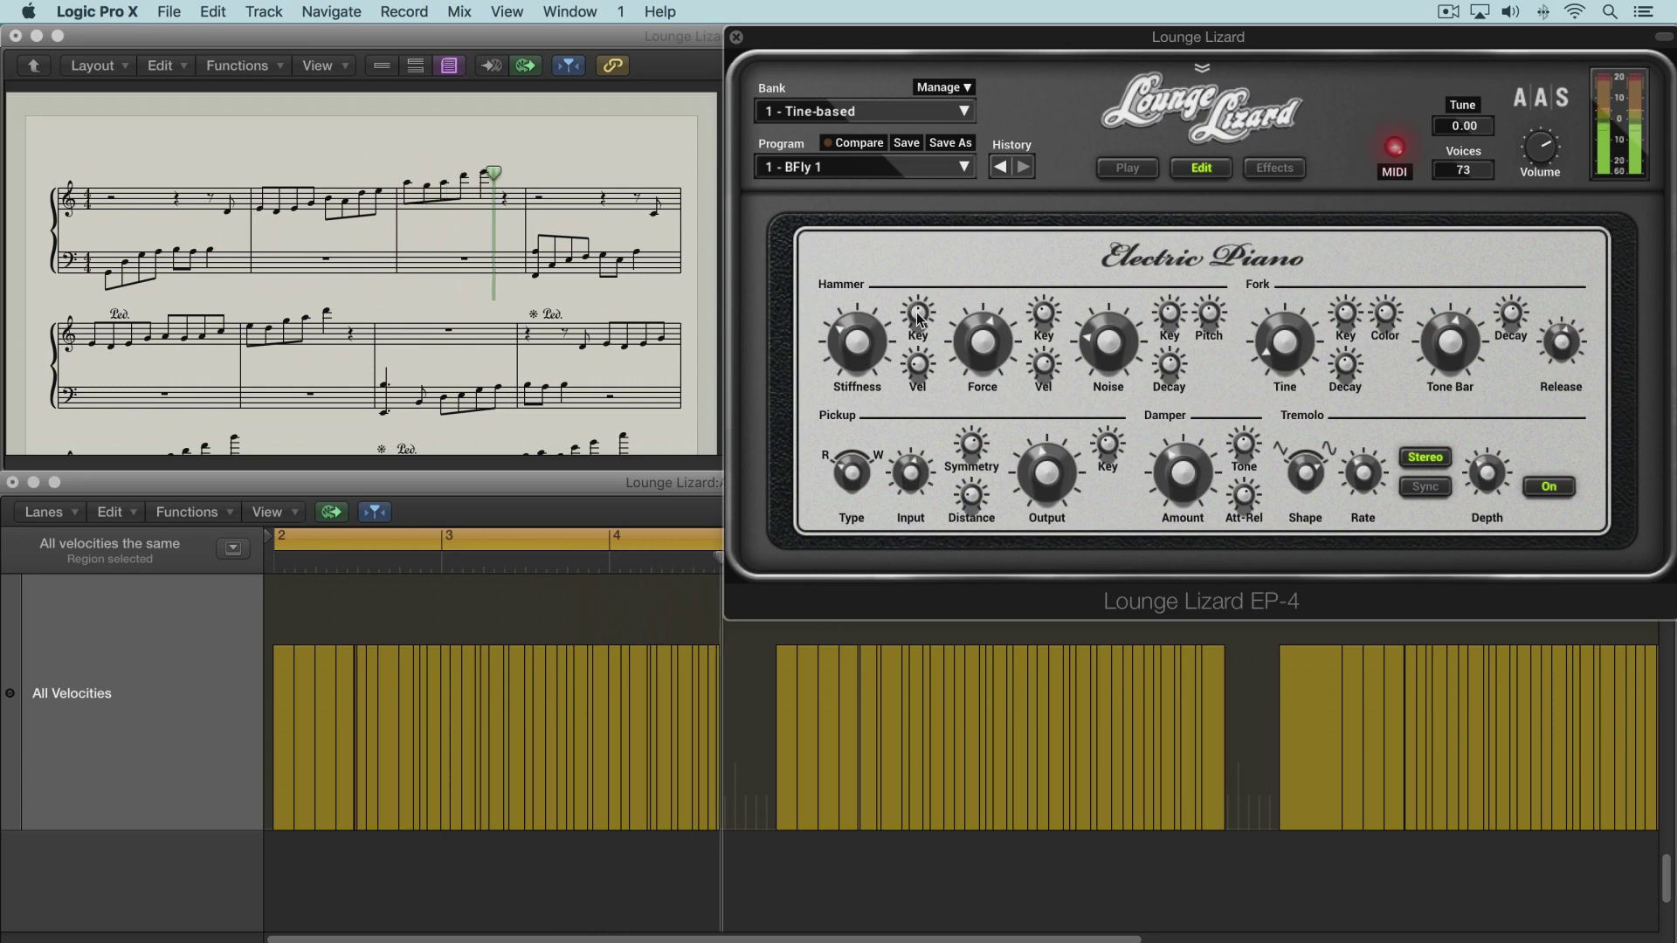
Step: Play the passage while varying the Stiffness Key amount, adjusting Stiffness alongside it to compare low and high notes
key("space")
left_click_drag(917, 313, 917, 320)
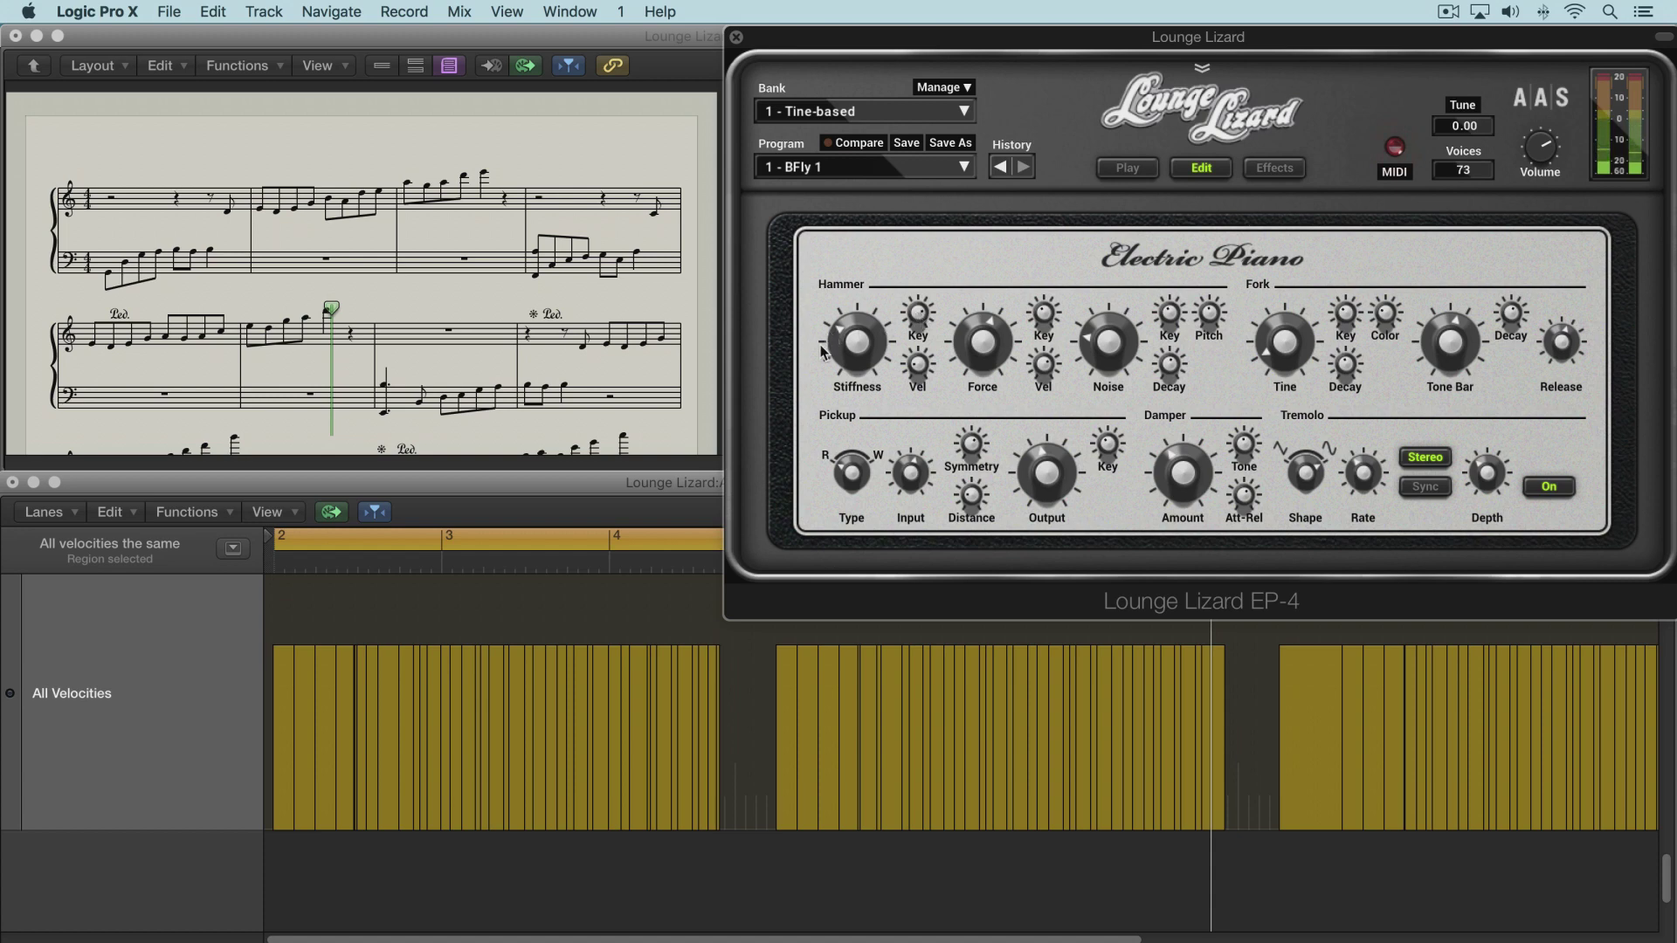
left_click_drag(855, 344, 856, 370)
left_click_drag(922, 314, 922, 310)
left_click_drag(925, 320, 925, 319)
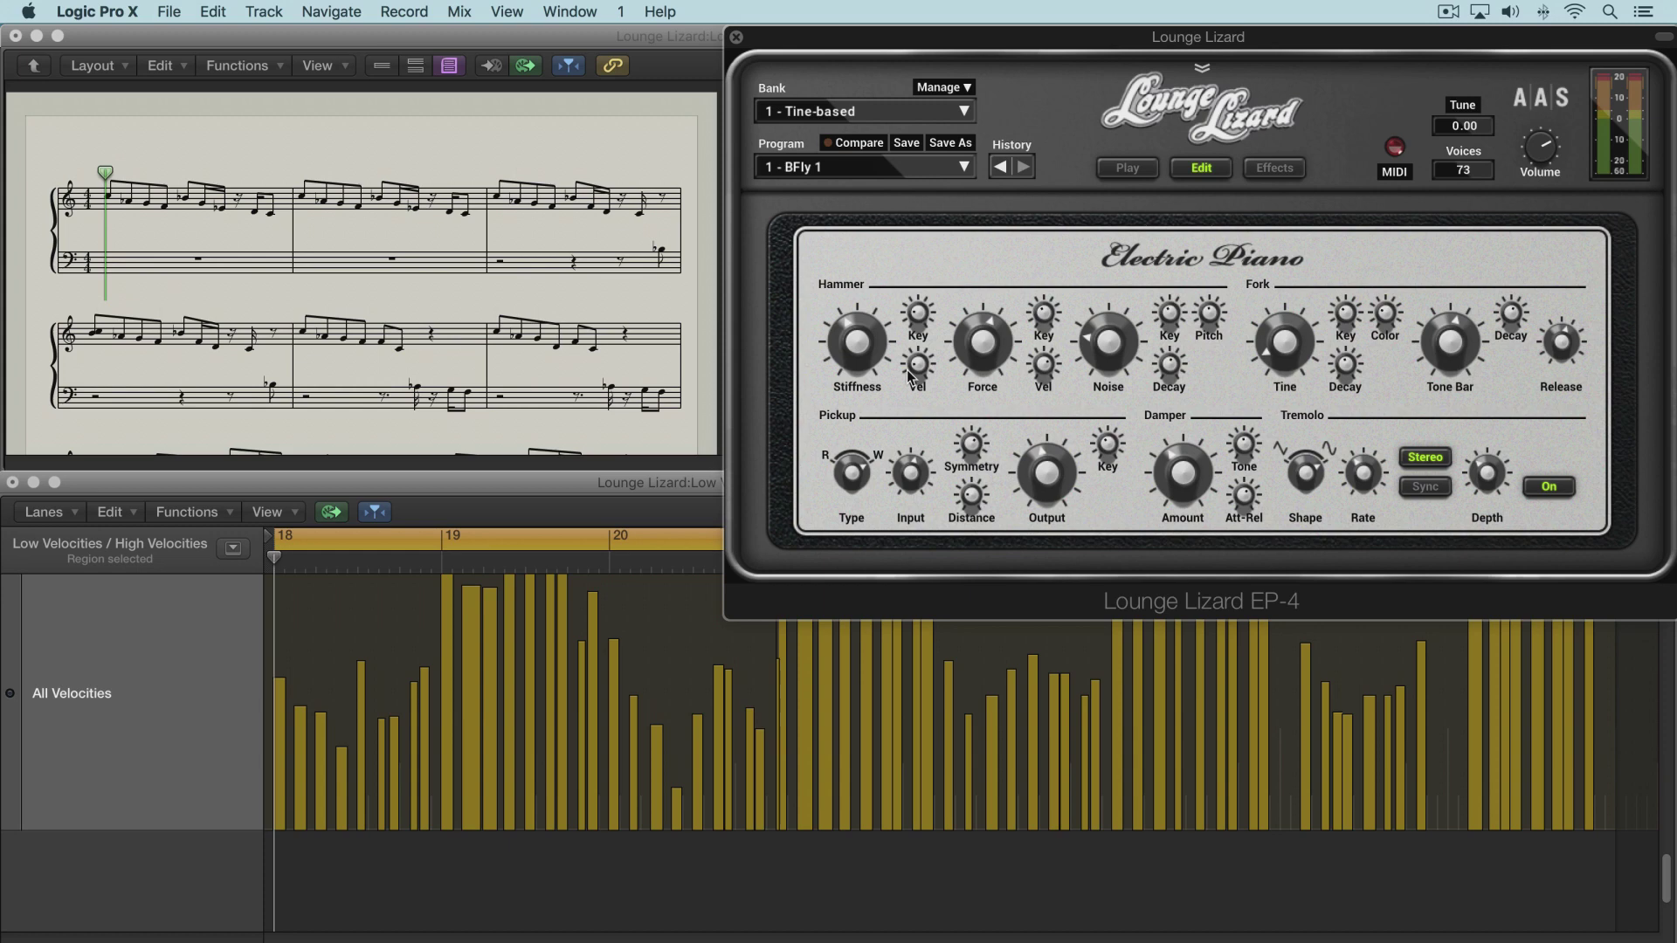
left_click(916, 316)
left_click(918, 315)
Step: Set Hammer Stiffness around its middle and vary its Vel amount while playing the low/high velocity passage from bar 18
left_click_drag(858, 352, 858, 344)
left_click_drag(858, 352, 858, 350)
left_click_drag(917, 365, 918, 361)
key("space")
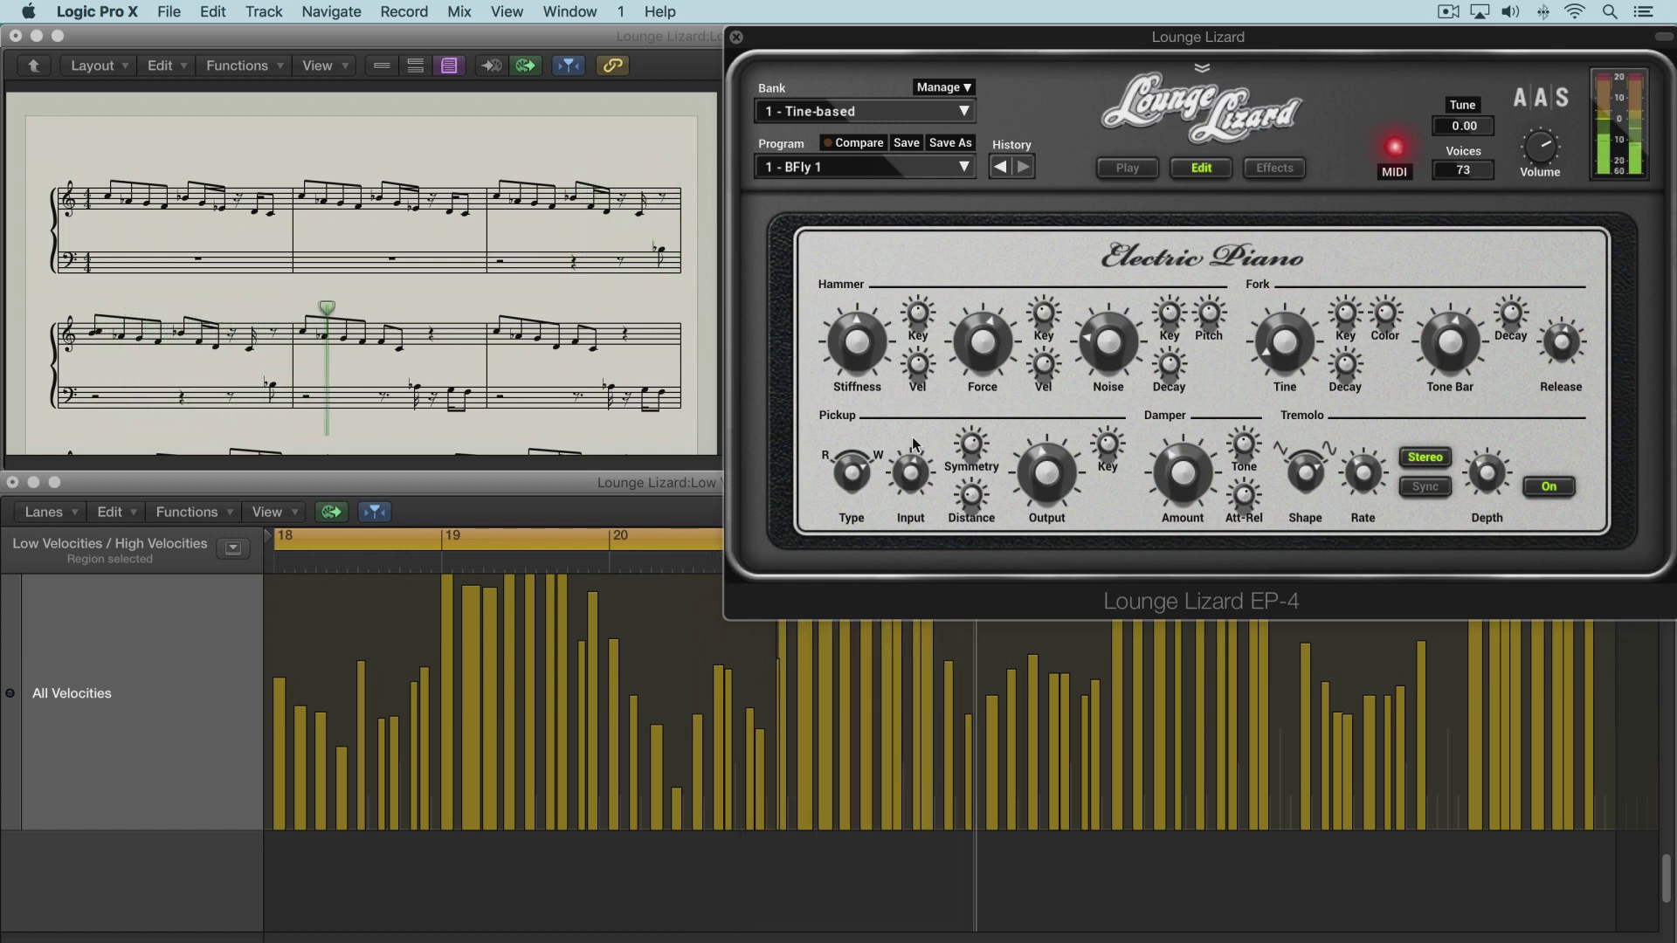
left_click(914, 377)
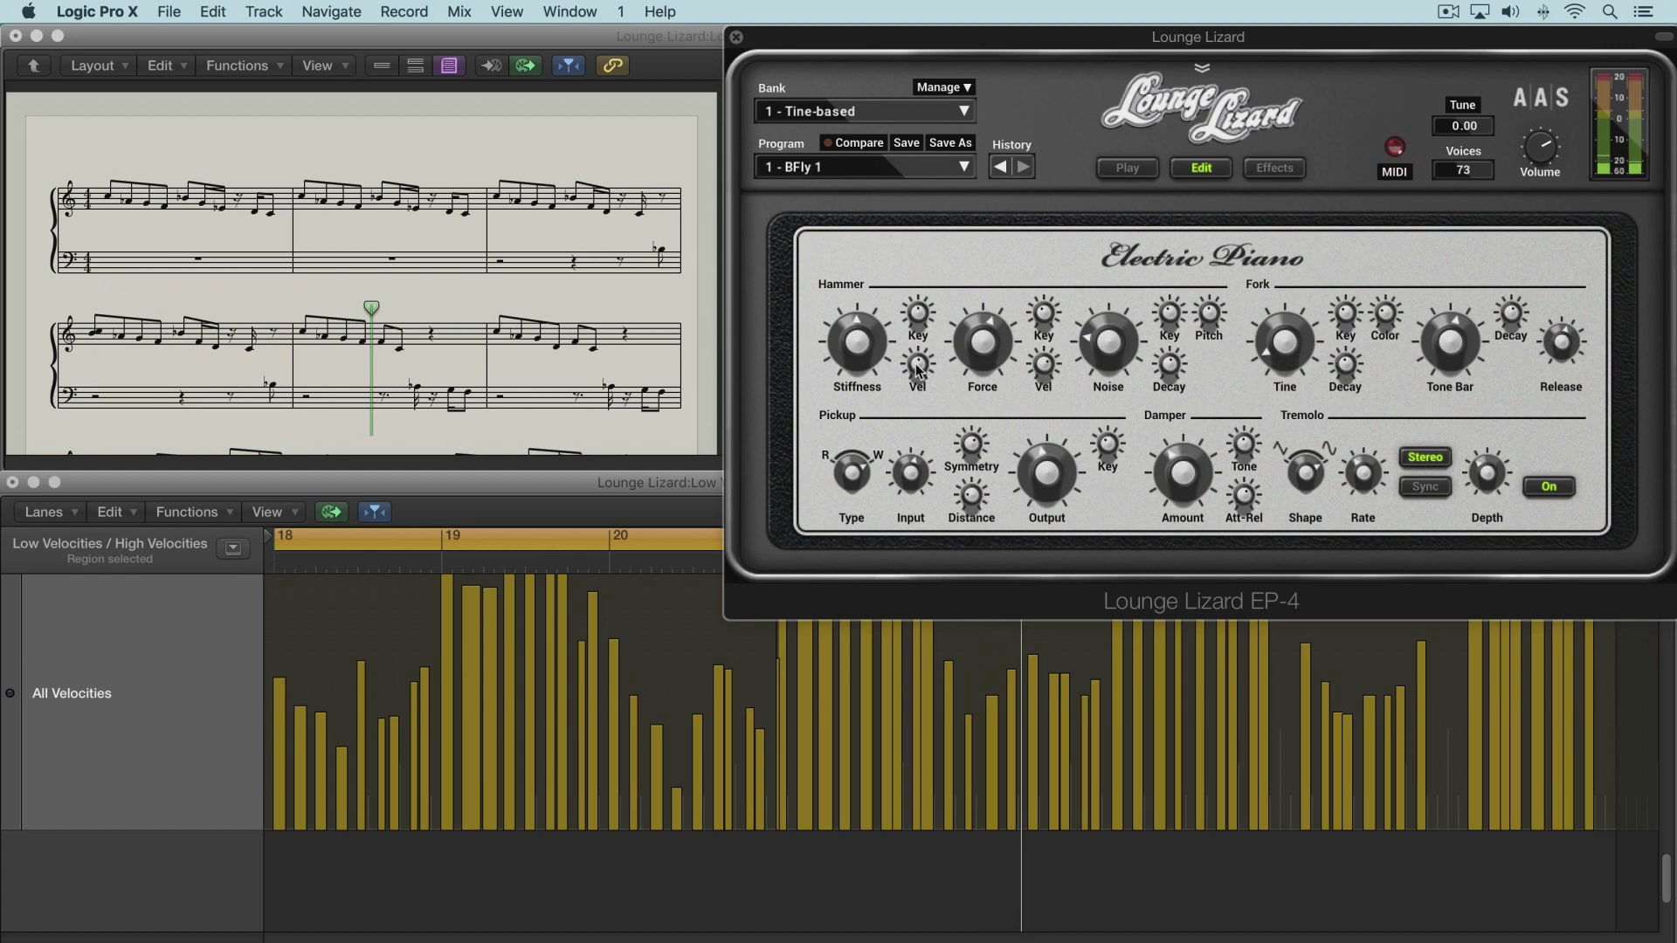
left_click_drag(915, 373, 918, 371)
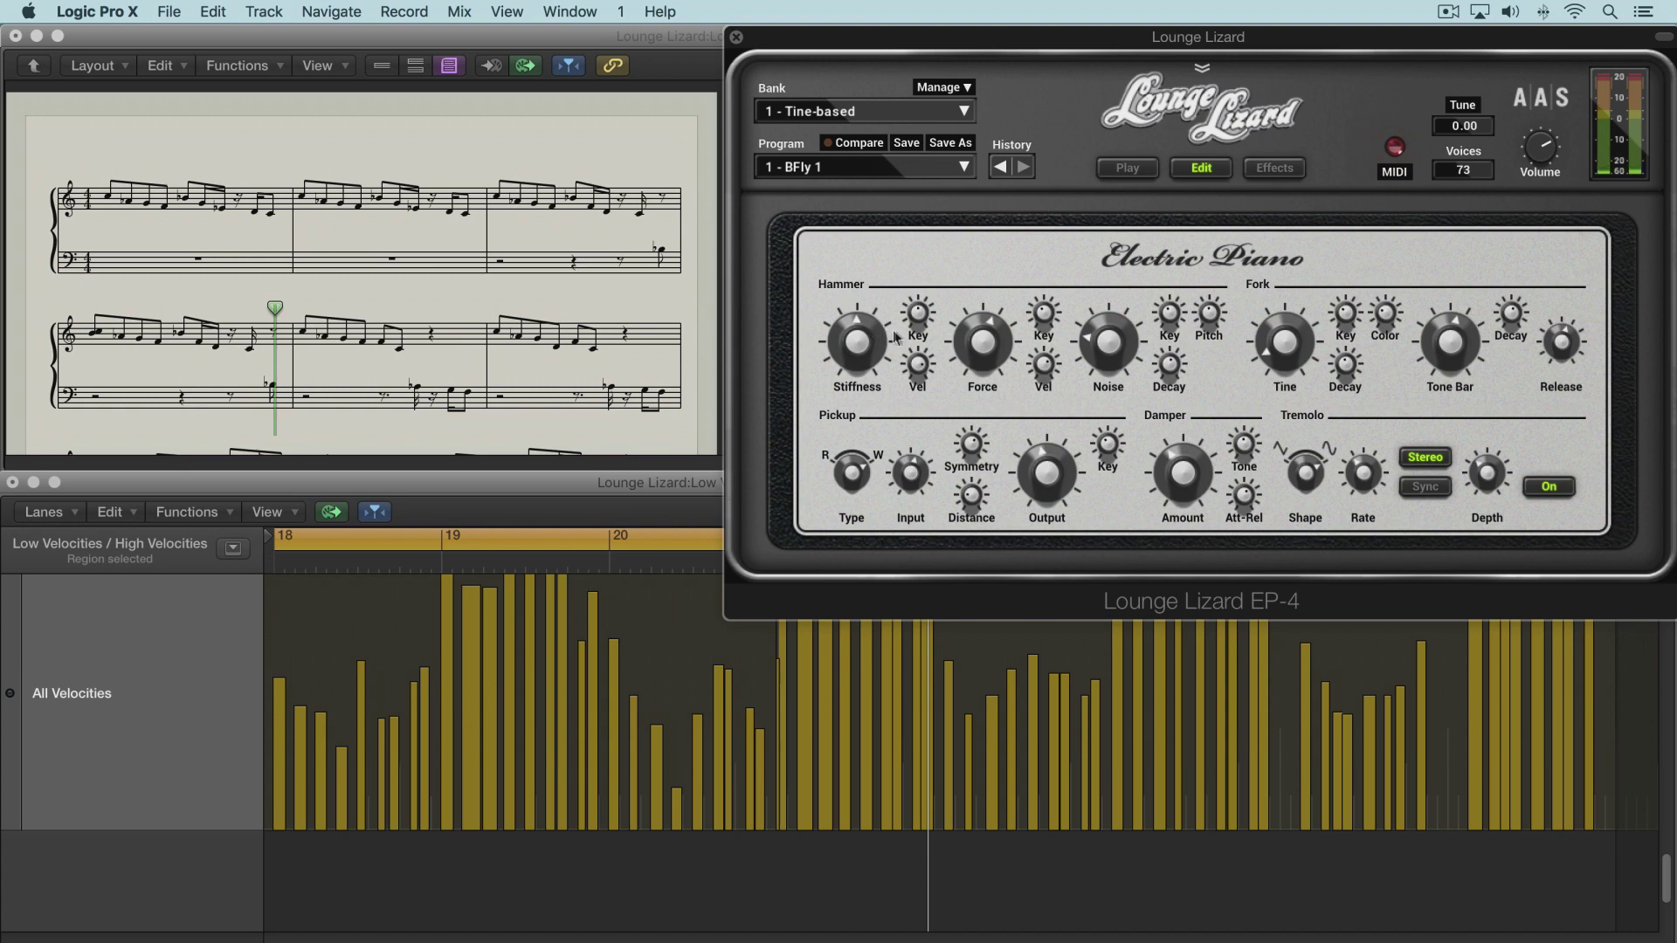
left_click_drag(921, 364, 921, 363)
key("space")
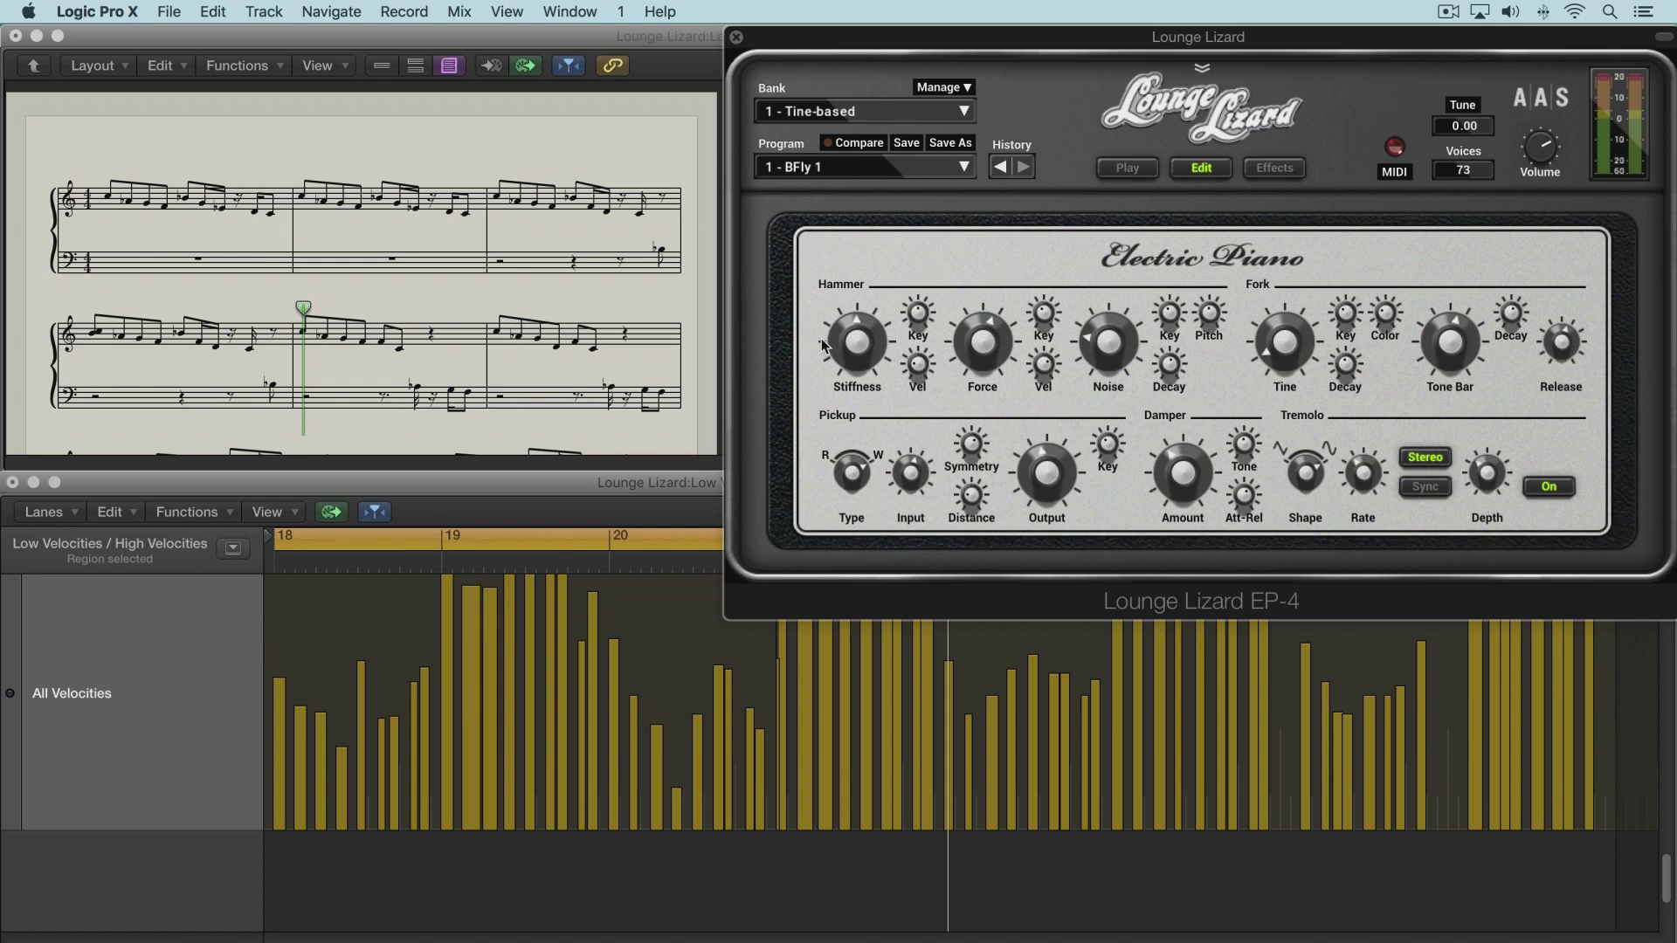
Step: Reload the BFly 1 program to discard the Stiffness edits
key("space")
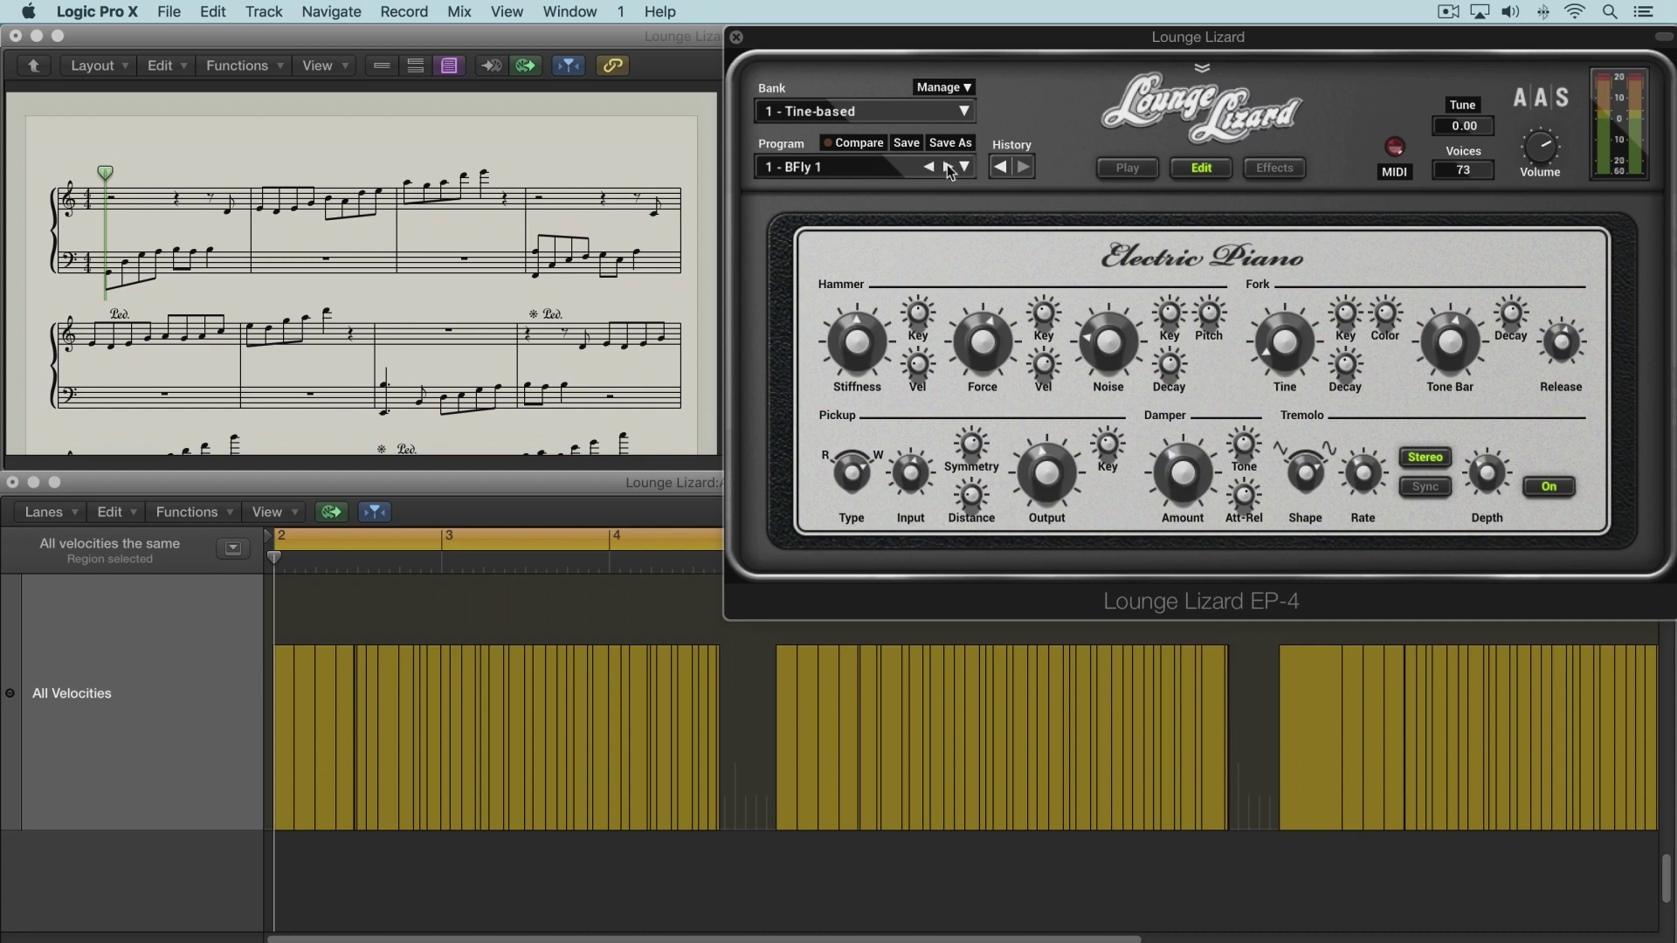
left_click(948, 166)
left_click(933, 167)
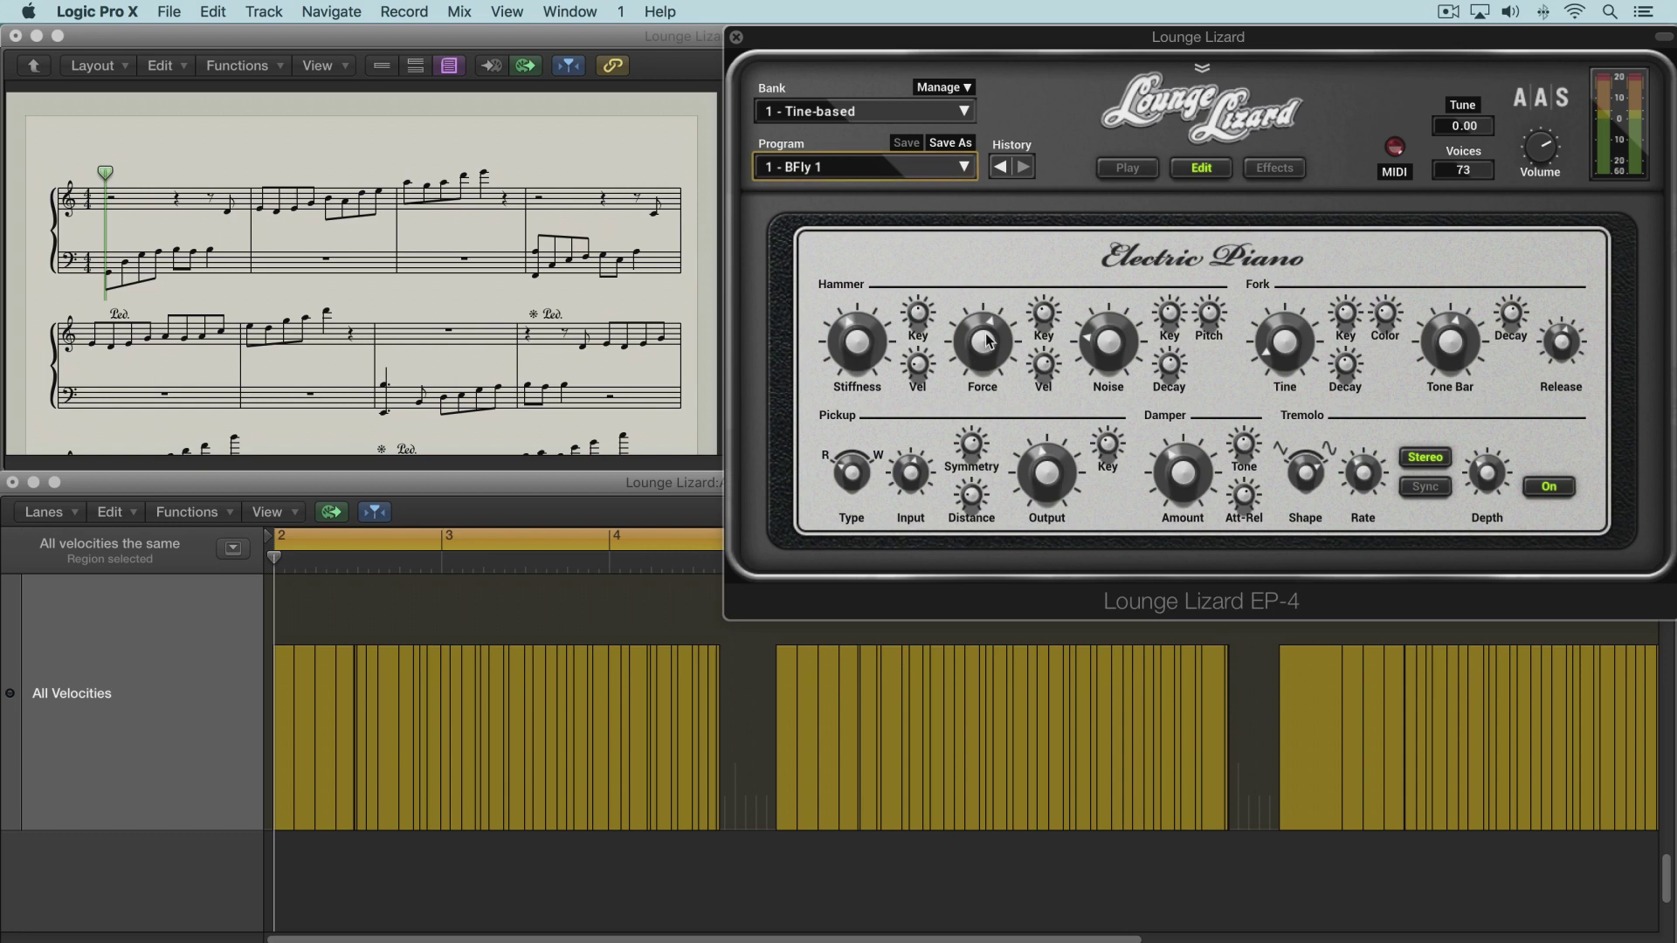
Step: Play the equal-velocity passage and turn the Hammer Force down, up and back towards the middle to compare the tone
key("space")
left_click_drag(987, 337, 987, 341)
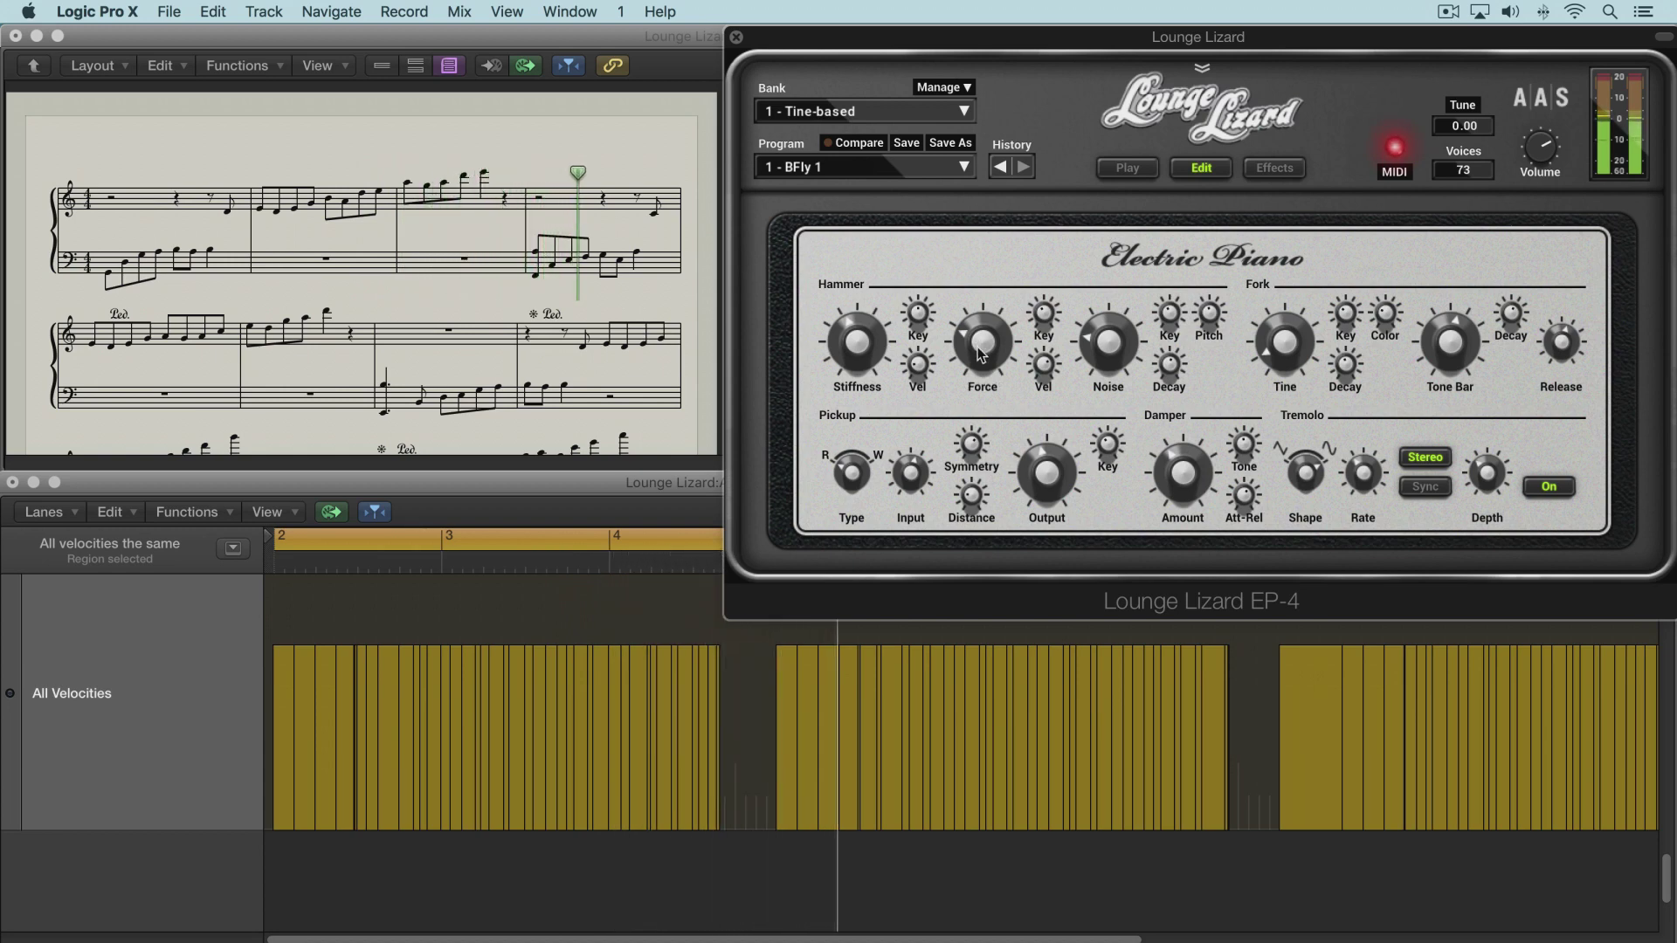
left_click_drag(980, 353, 978, 340)
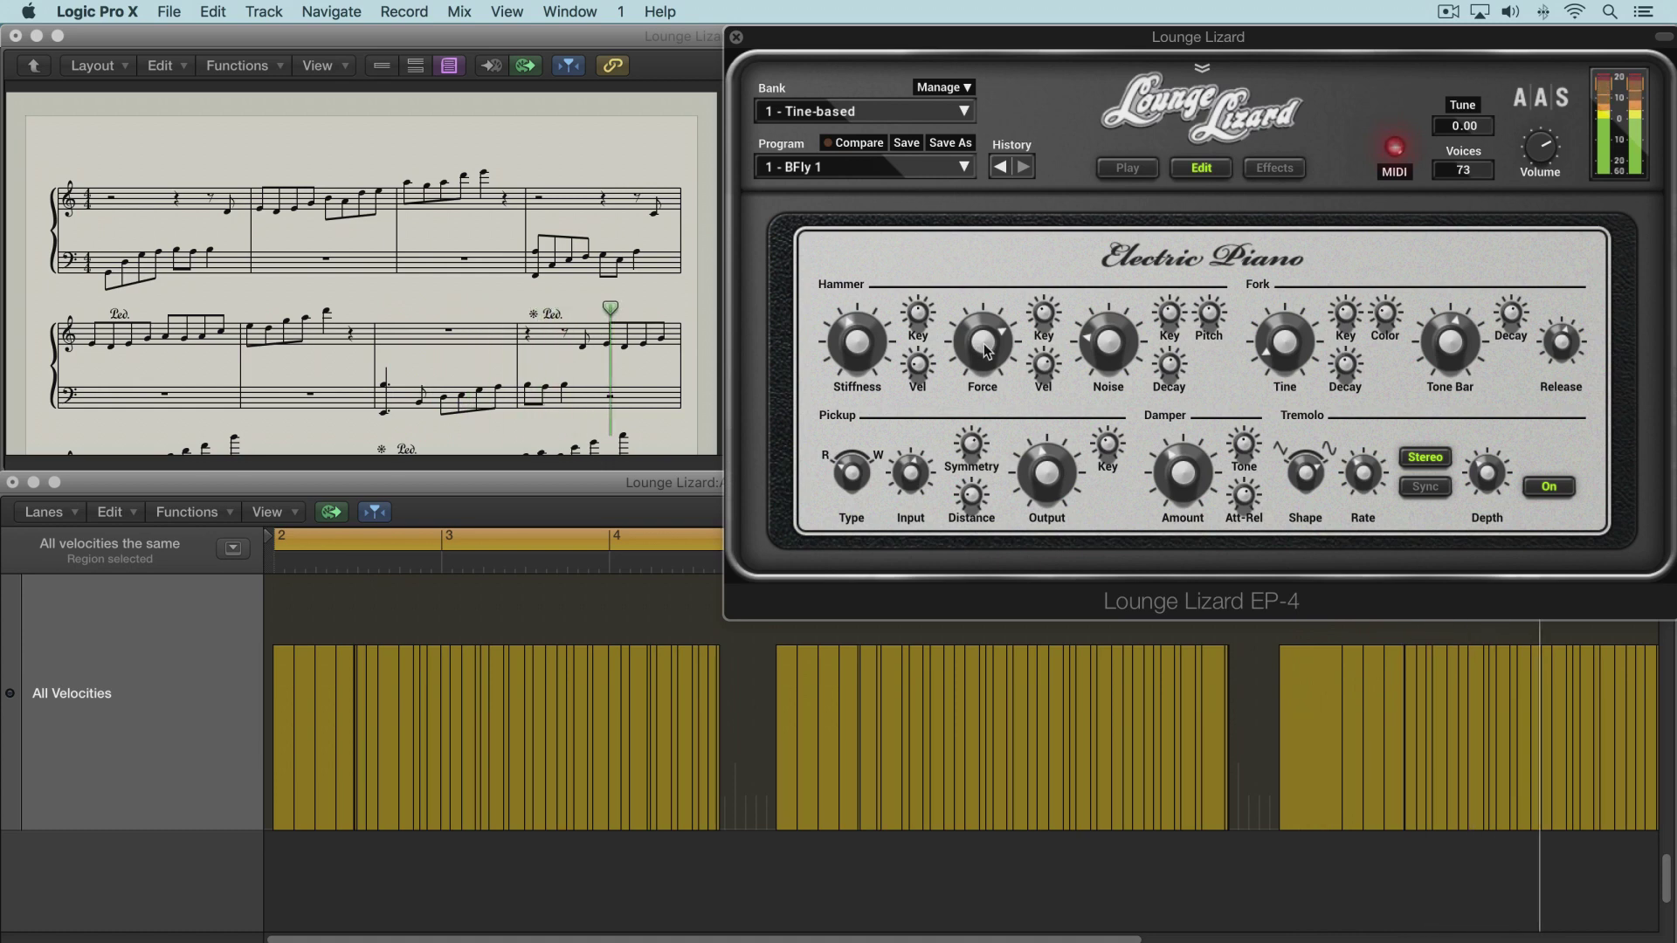
left_click_drag(981, 350, 981, 368)
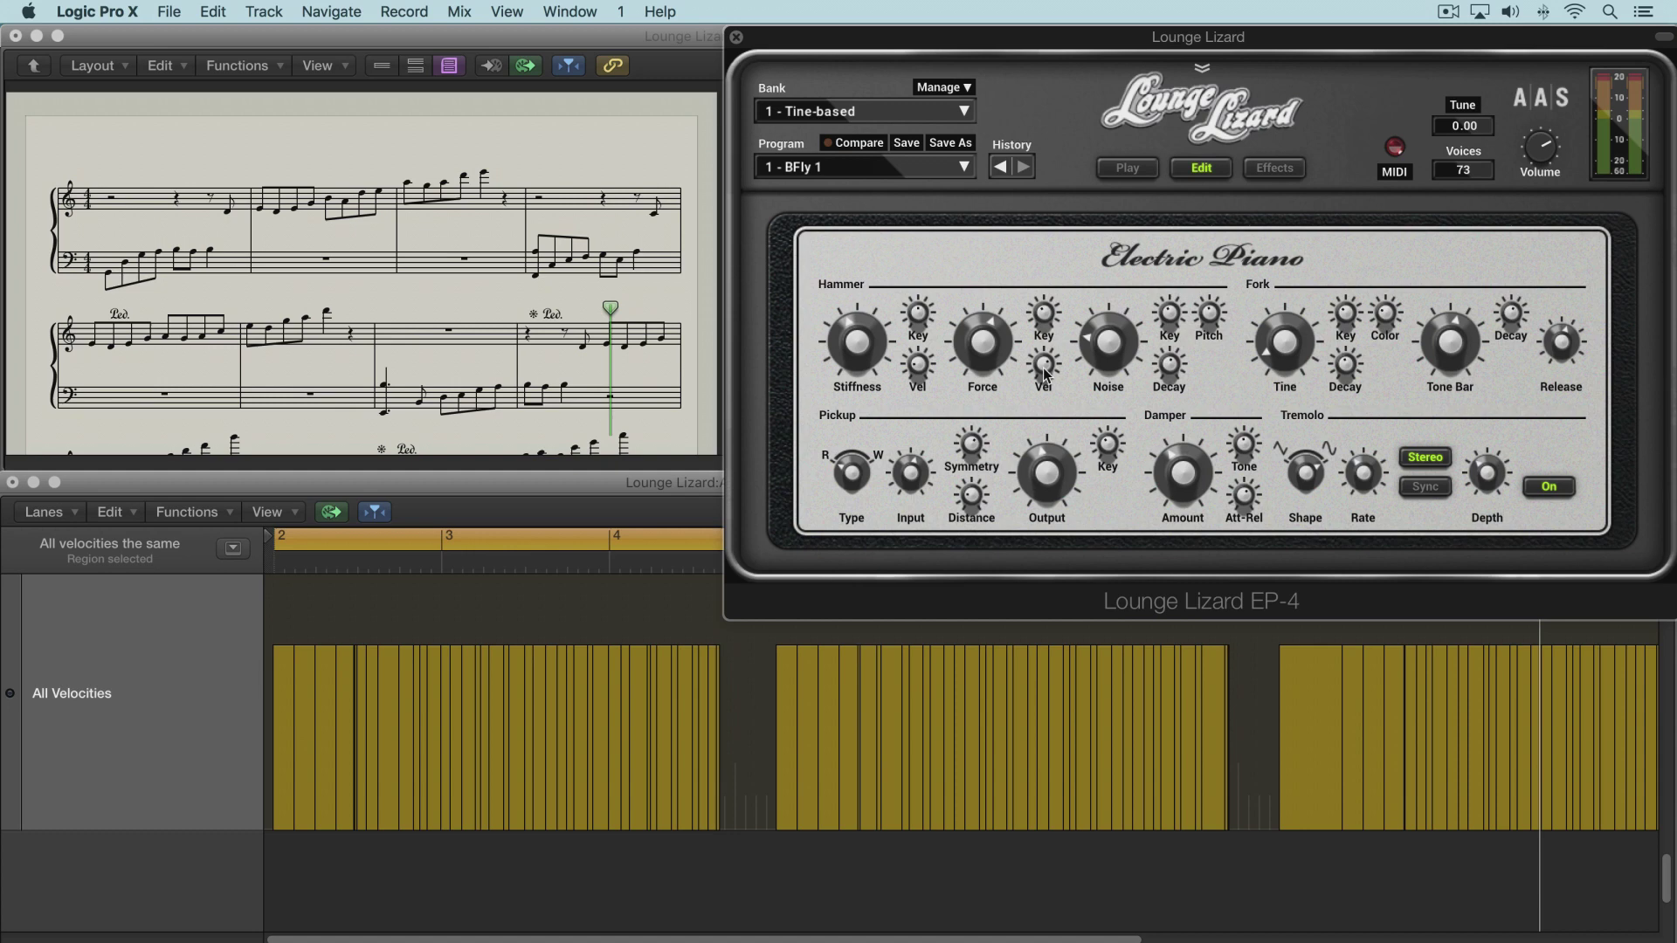
left_click_drag(999, 354, 998, 362)
Step: Vary the Force Key amount during playback to compare how hammer force changes across the keyboard
left_click(1044, 316)
left_click_drag(1045, 317, 1048, 321)
key("space")
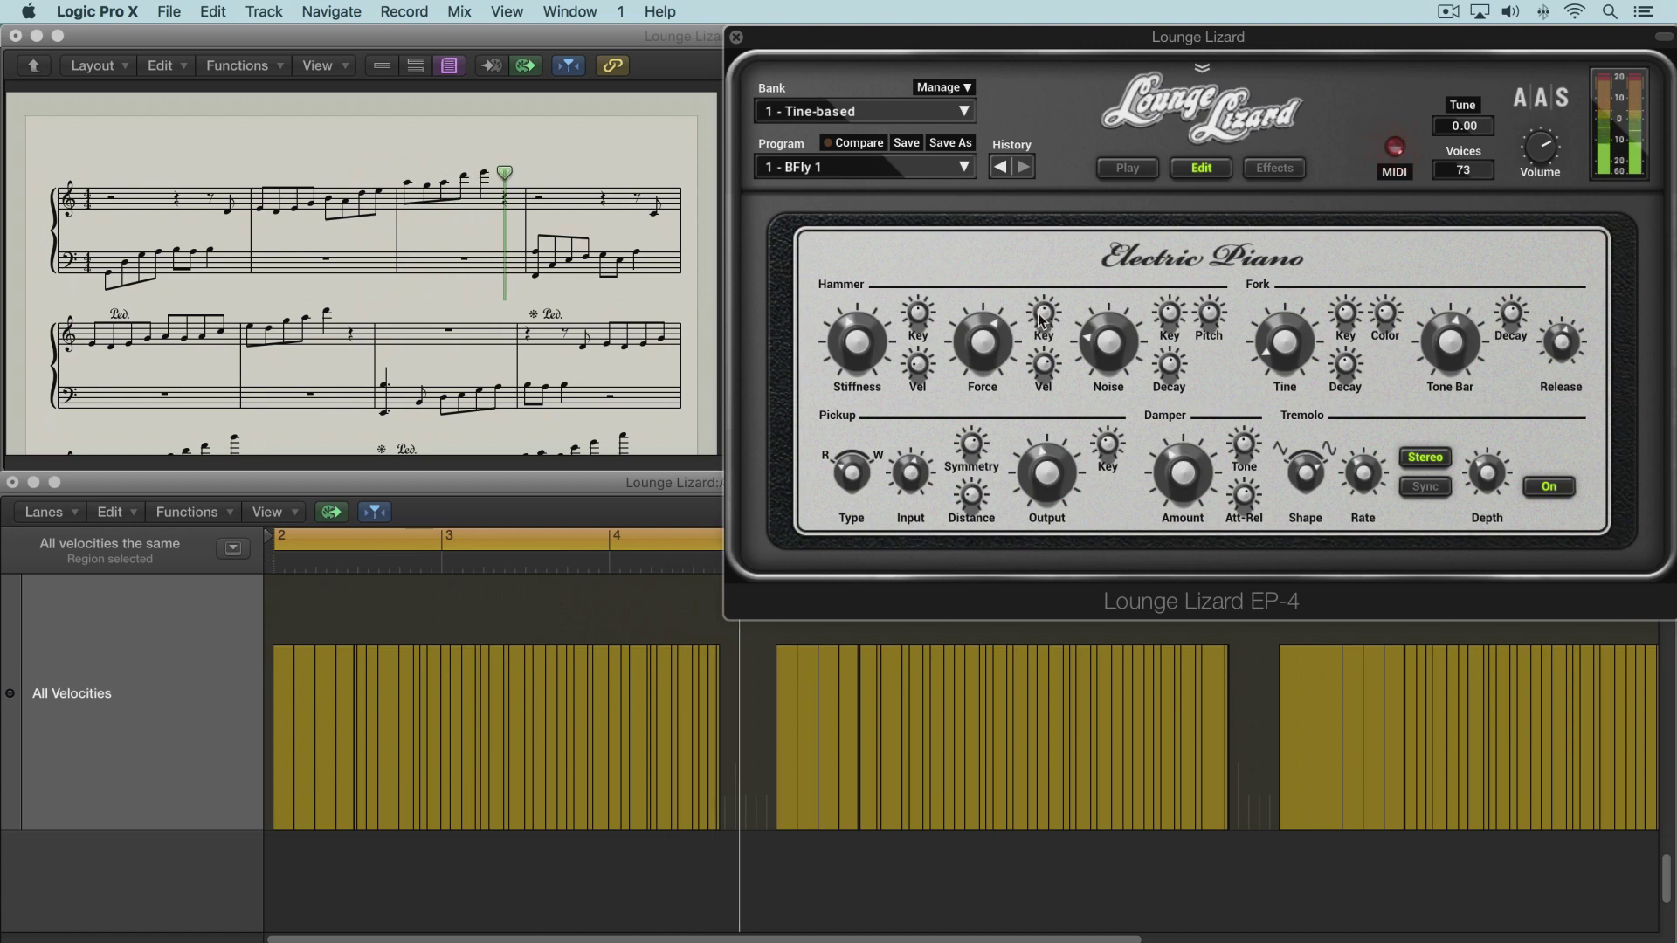
left_click_drag(1041, 308, 1045, 318)
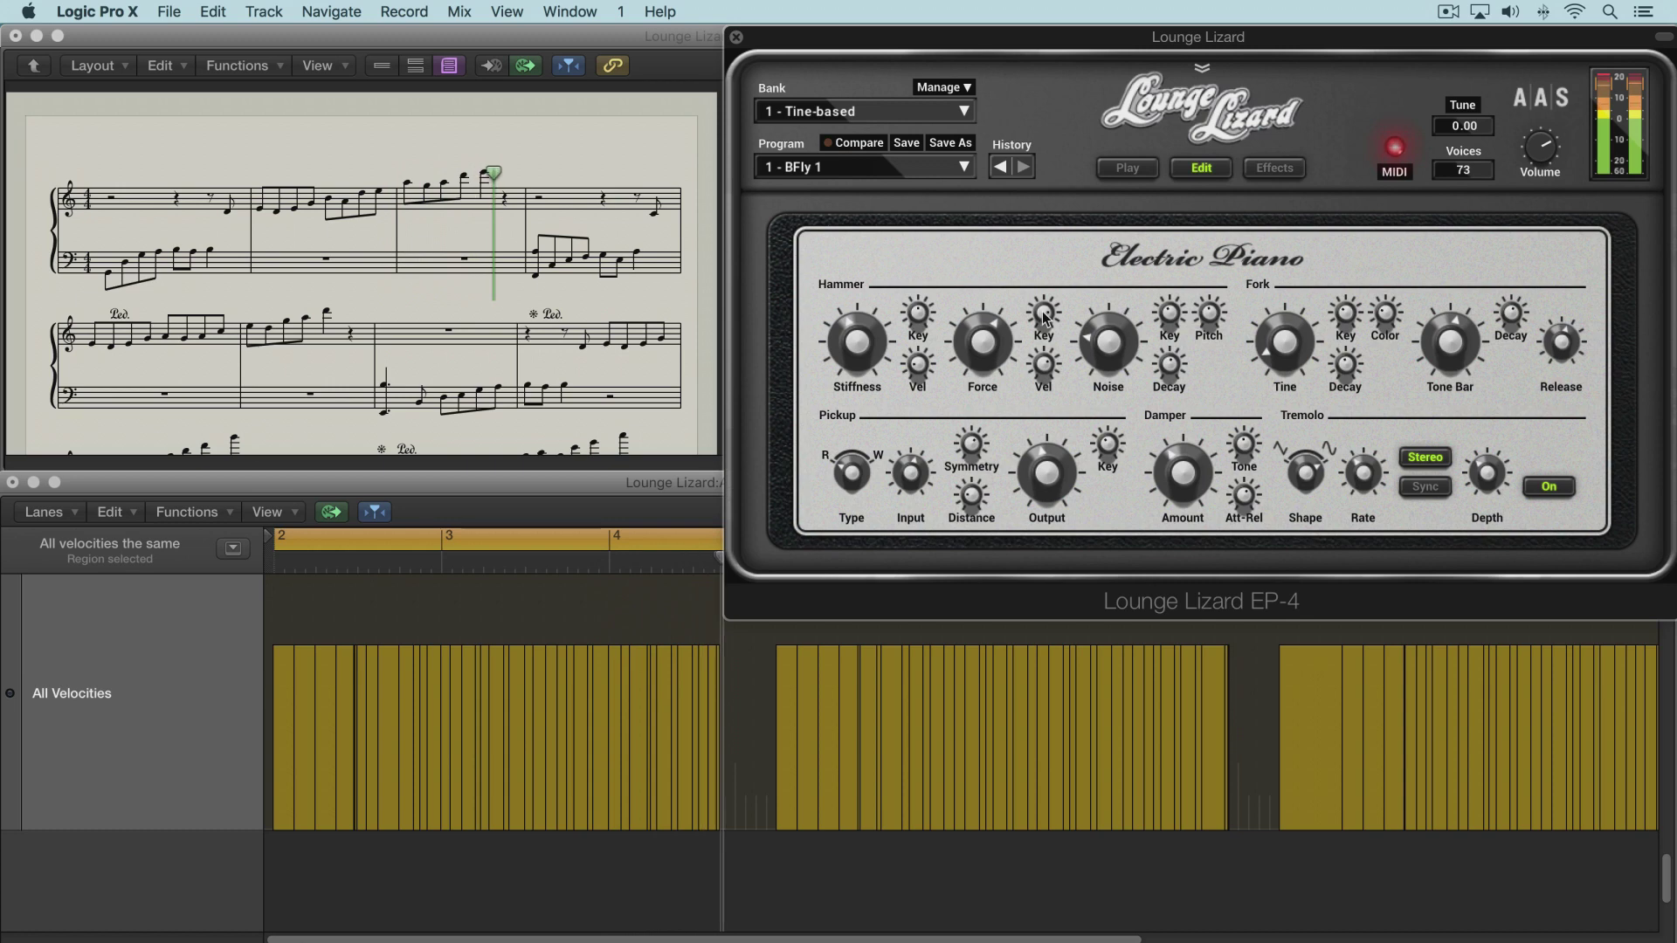
key("space")
left_click_drag(1041, 312, 1041, 312)
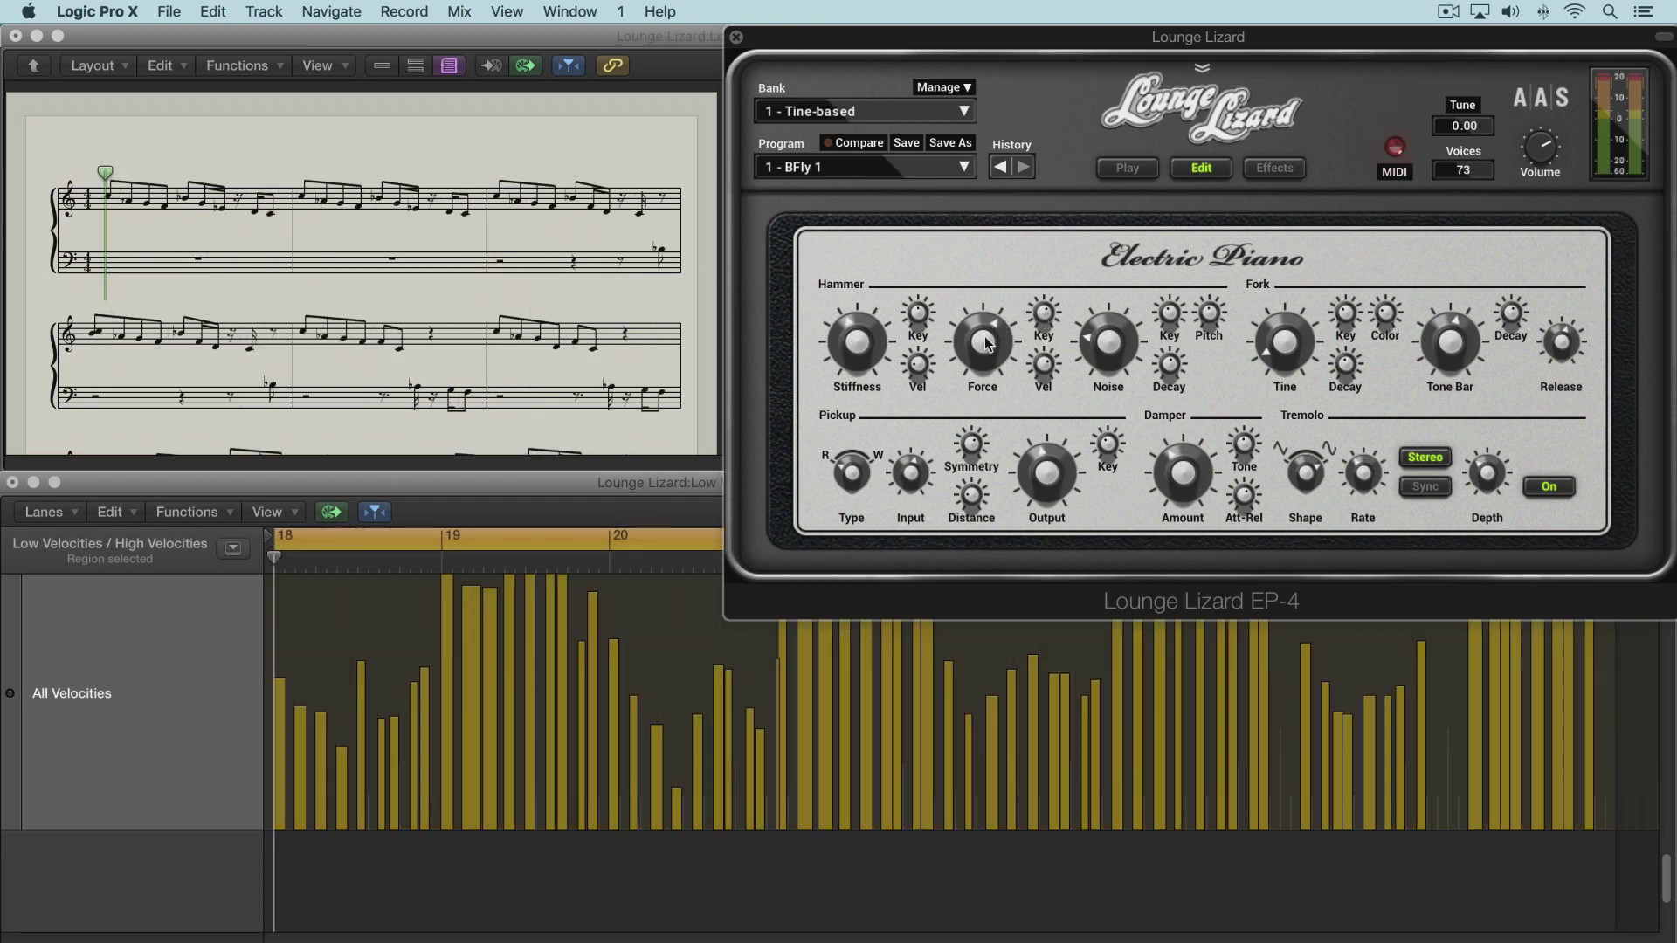
left_click_drag(1043, 310, 1045, 320)
left_click_drag(1044, 312, 1044, 314)
Step: Play the low/high velocity passage from bar 18 while varying the Force Vel amount to compare the dynamic response
left_click_drag(1043, 365, 1044, 369)
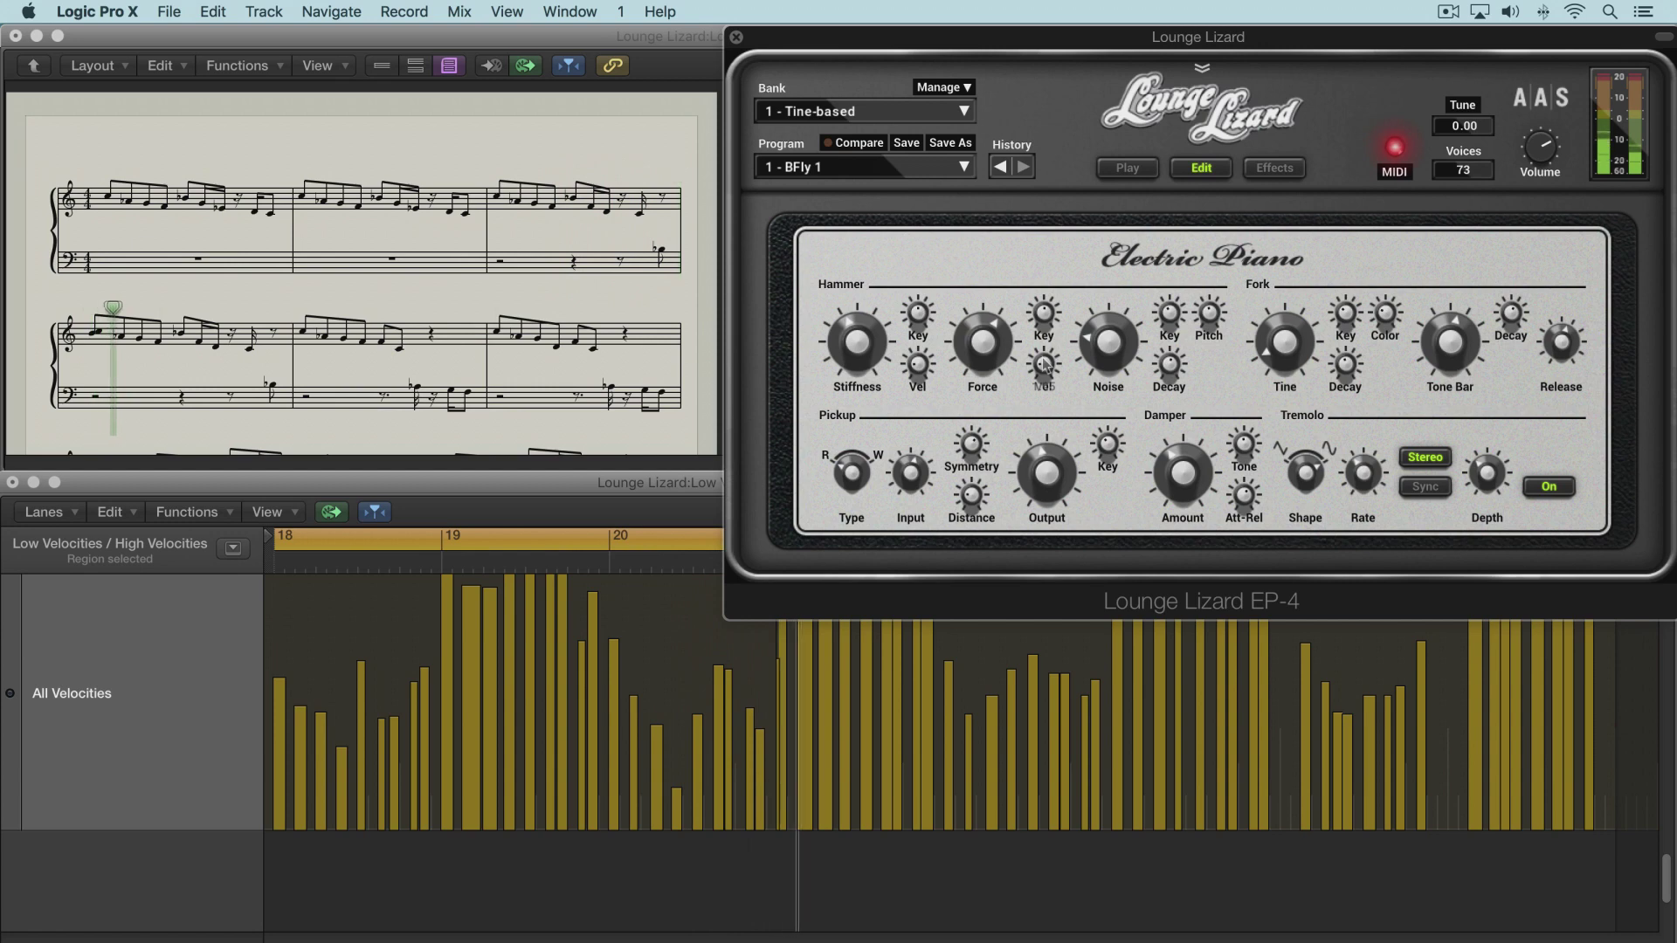
left_click_drag(1044, 365, 1043, 329)
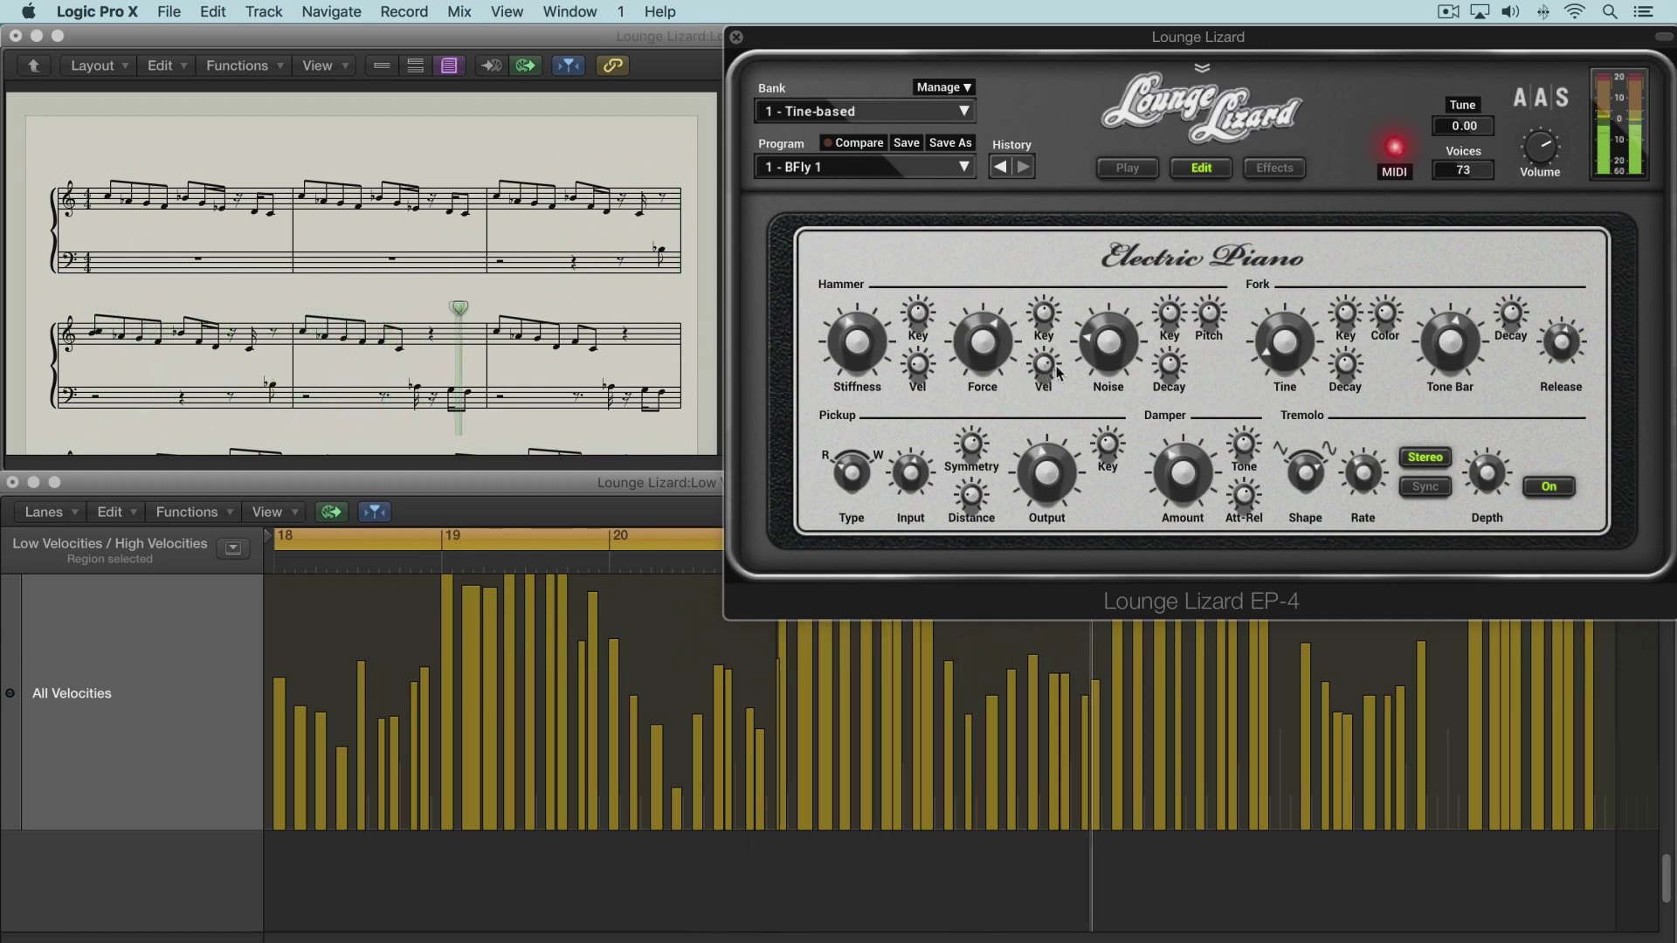
left_click_drag(1048, 365, 1048, 354)
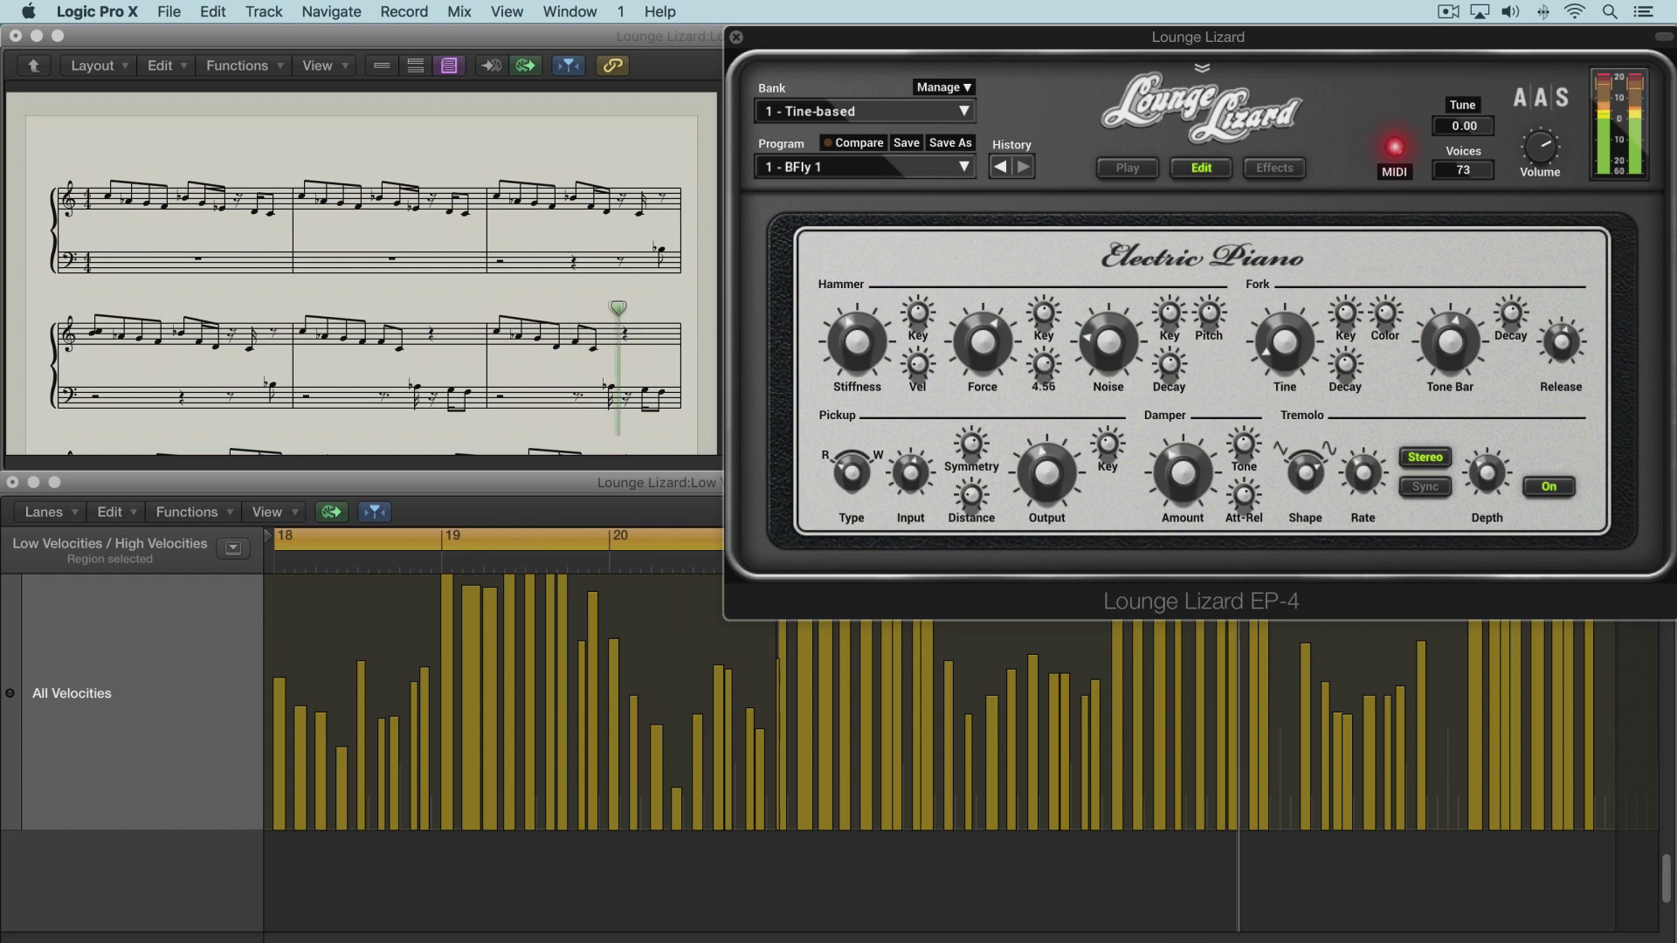
left_click(1045, 366)
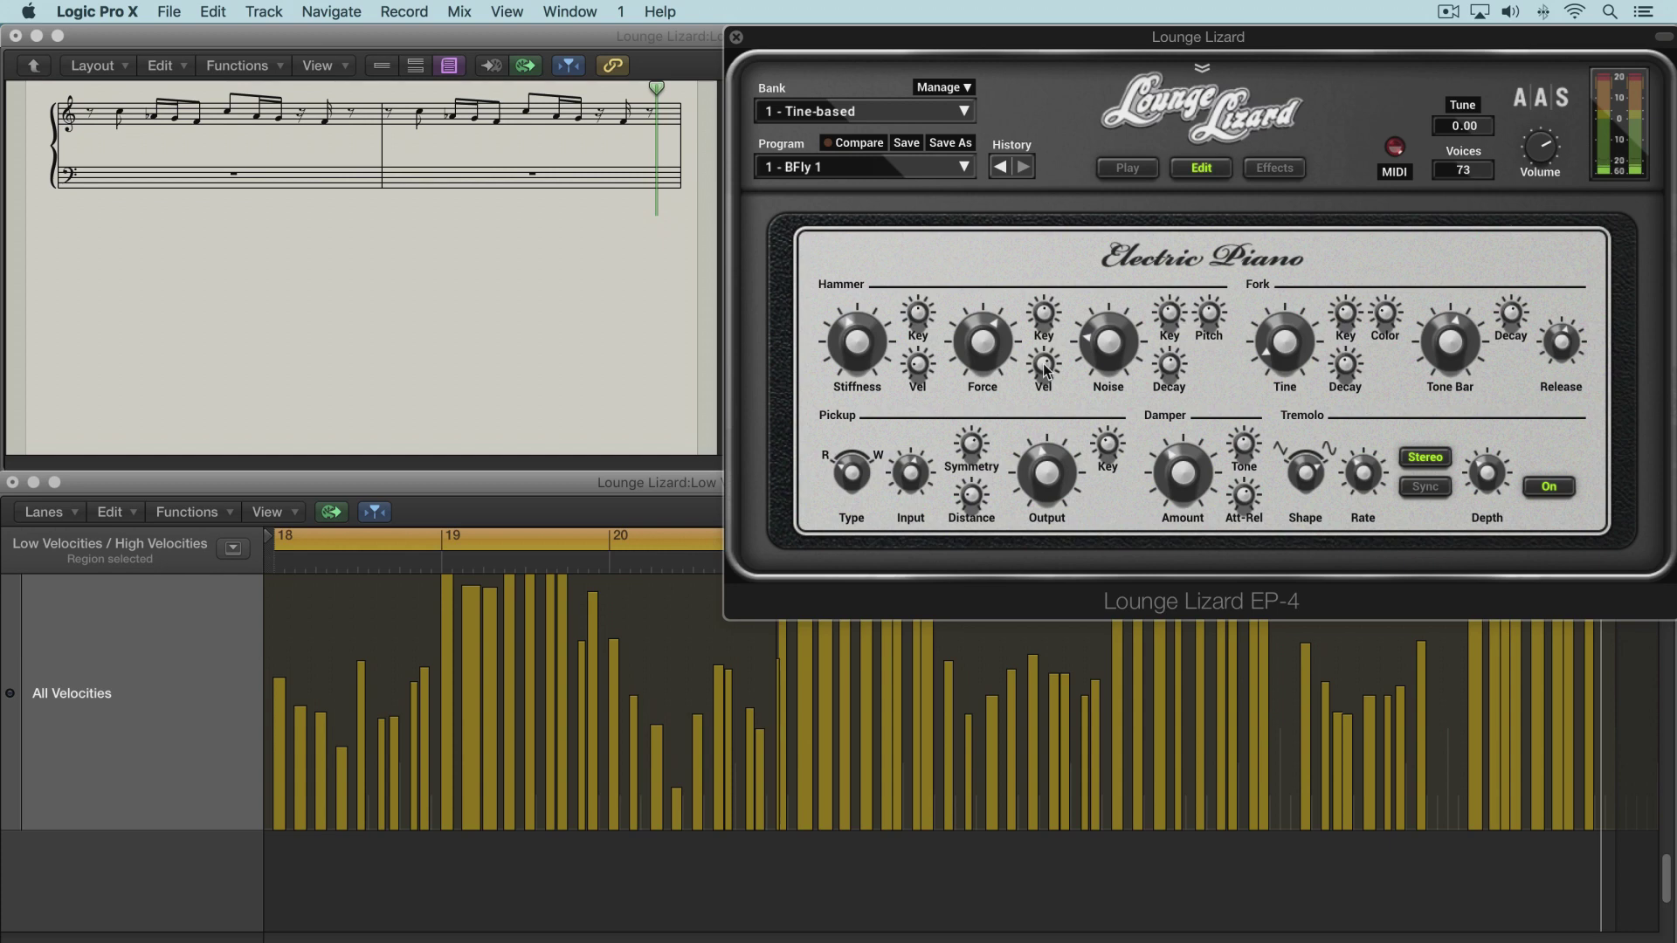
left_click(1048, 320)
Step: Reload the unedited BFly 1 program and return the playhead to the equal-velocity passage at bar 2
left_click(945, 169)
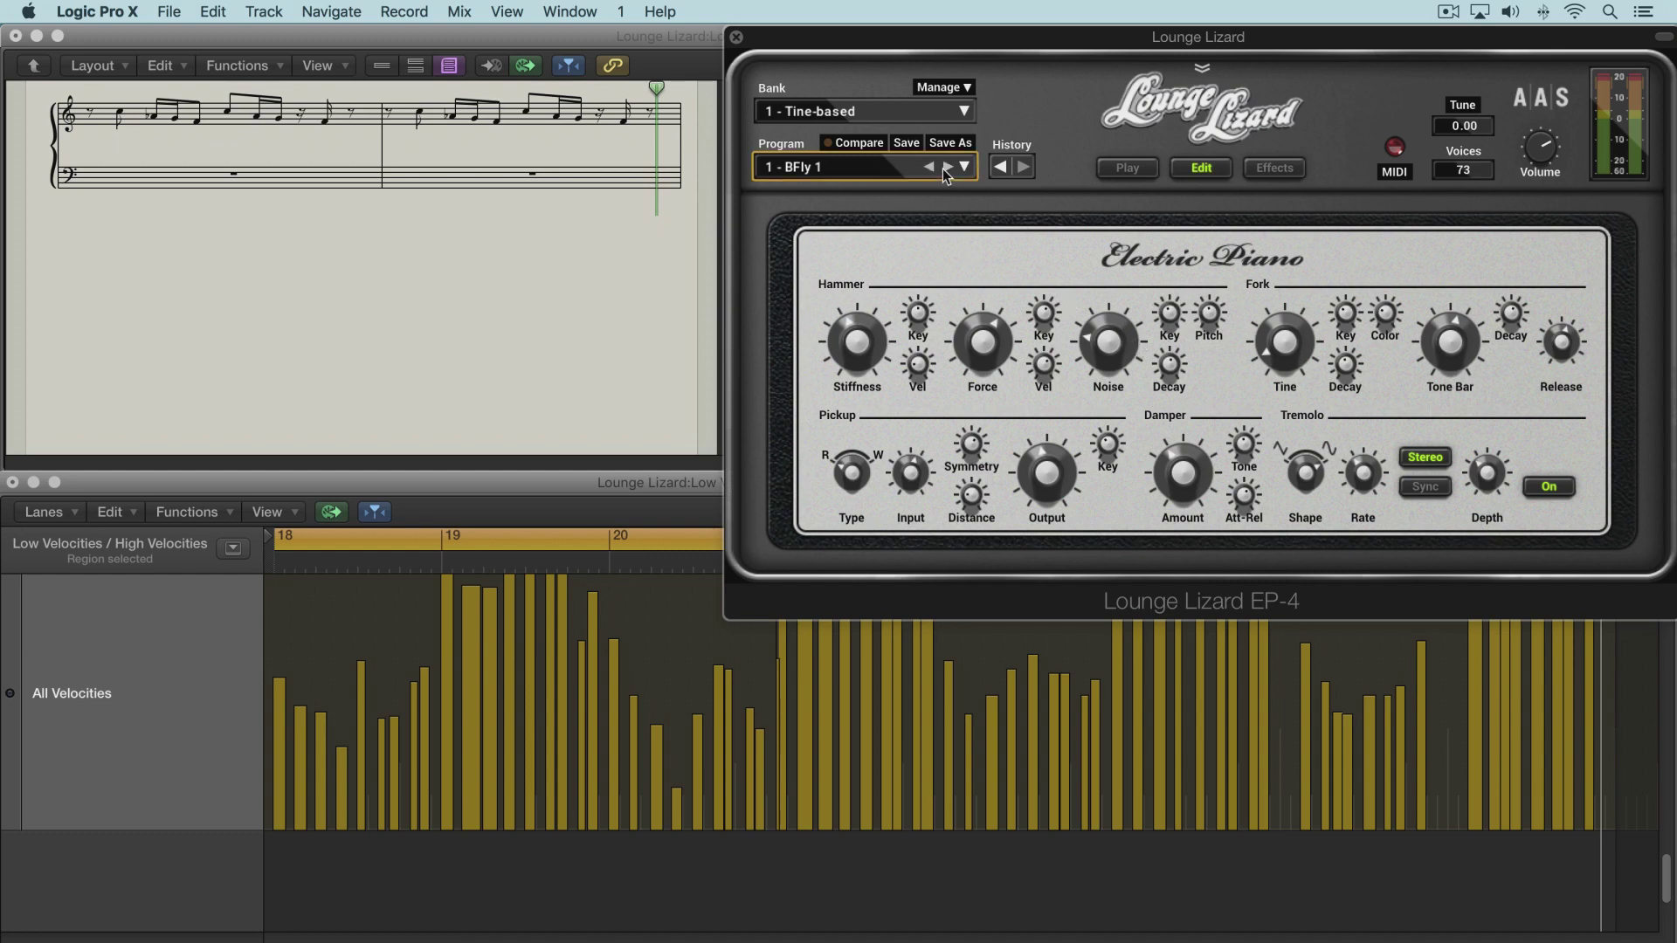
left_click(930, 167)
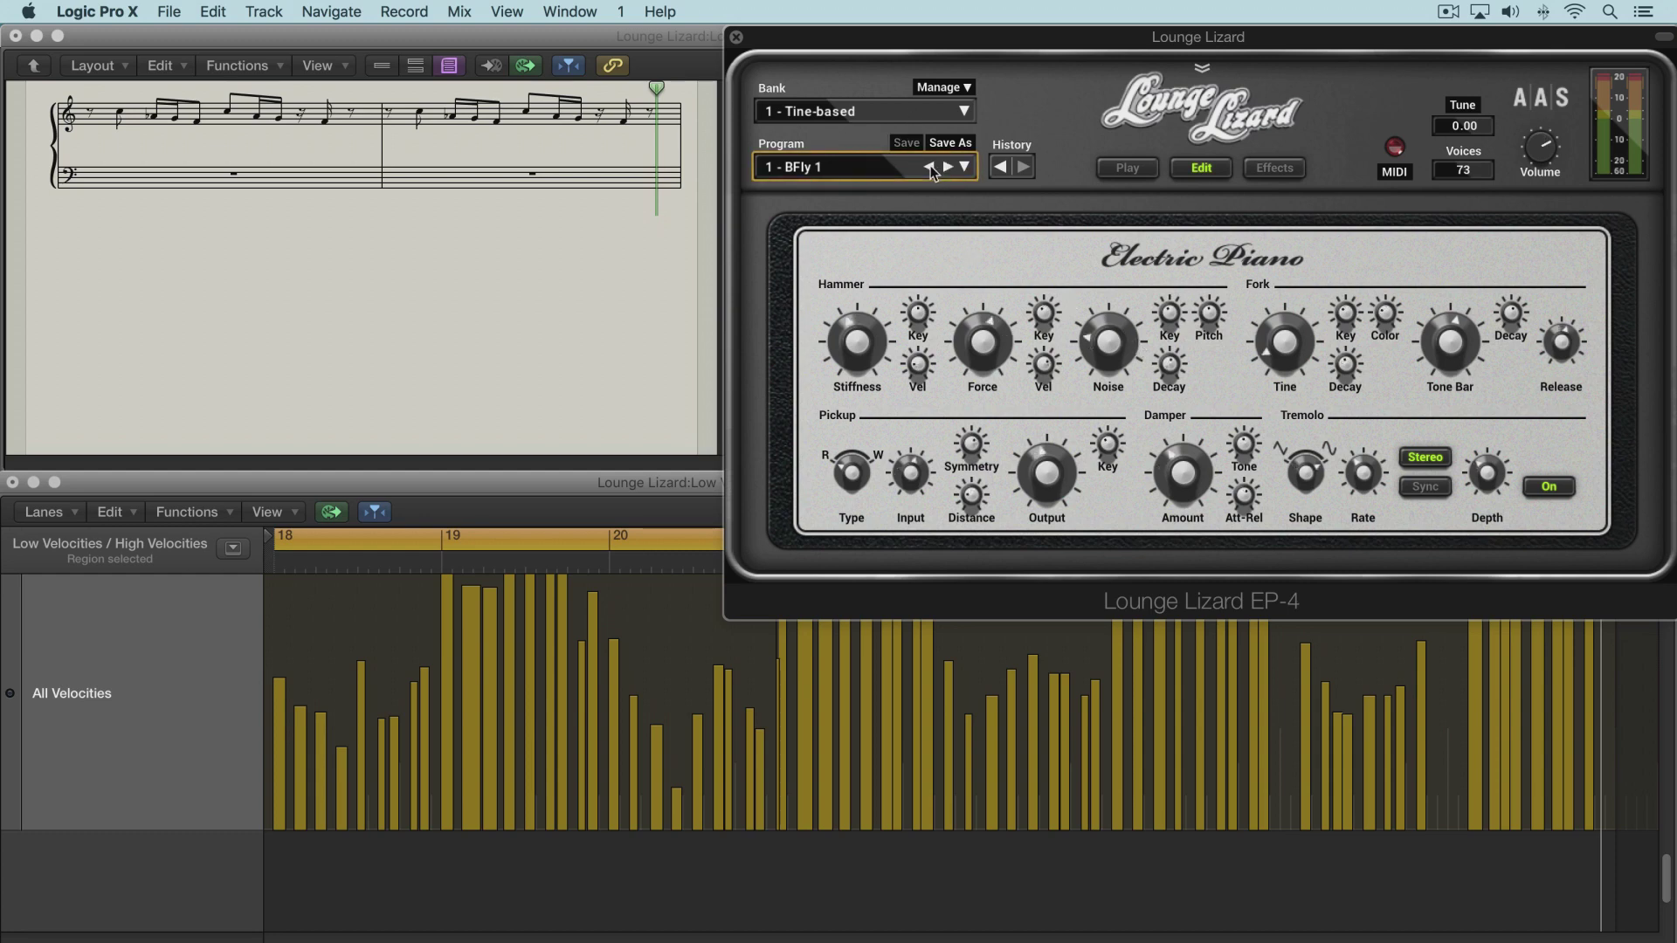
left_click(580, 239)
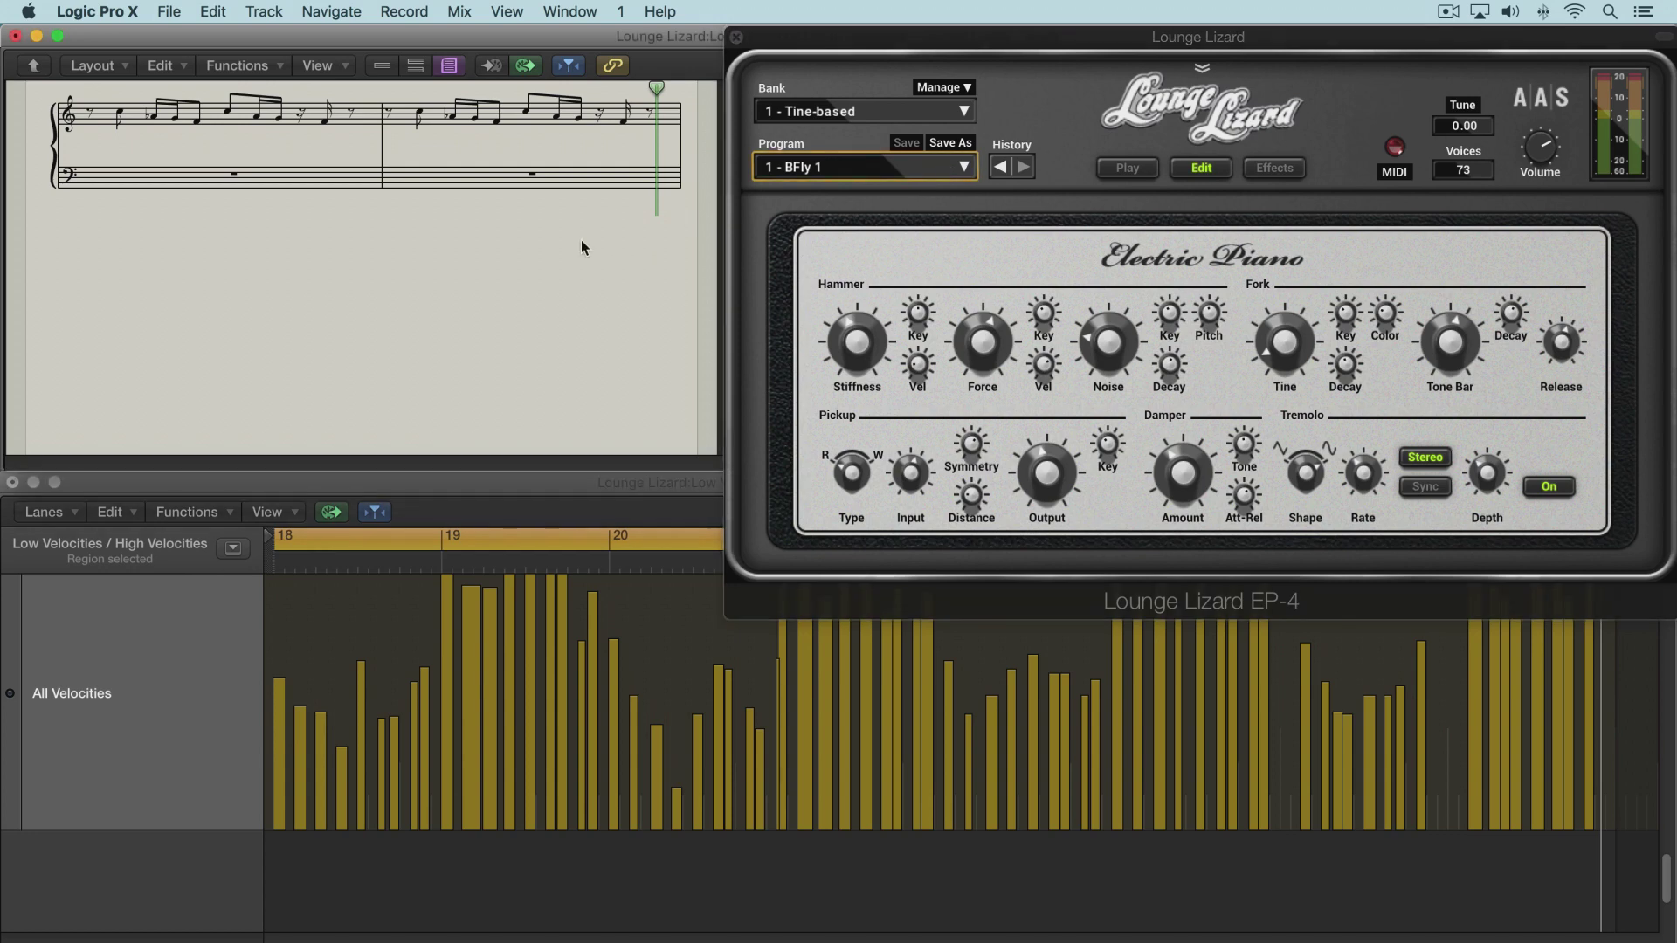
left_click(585, 244)
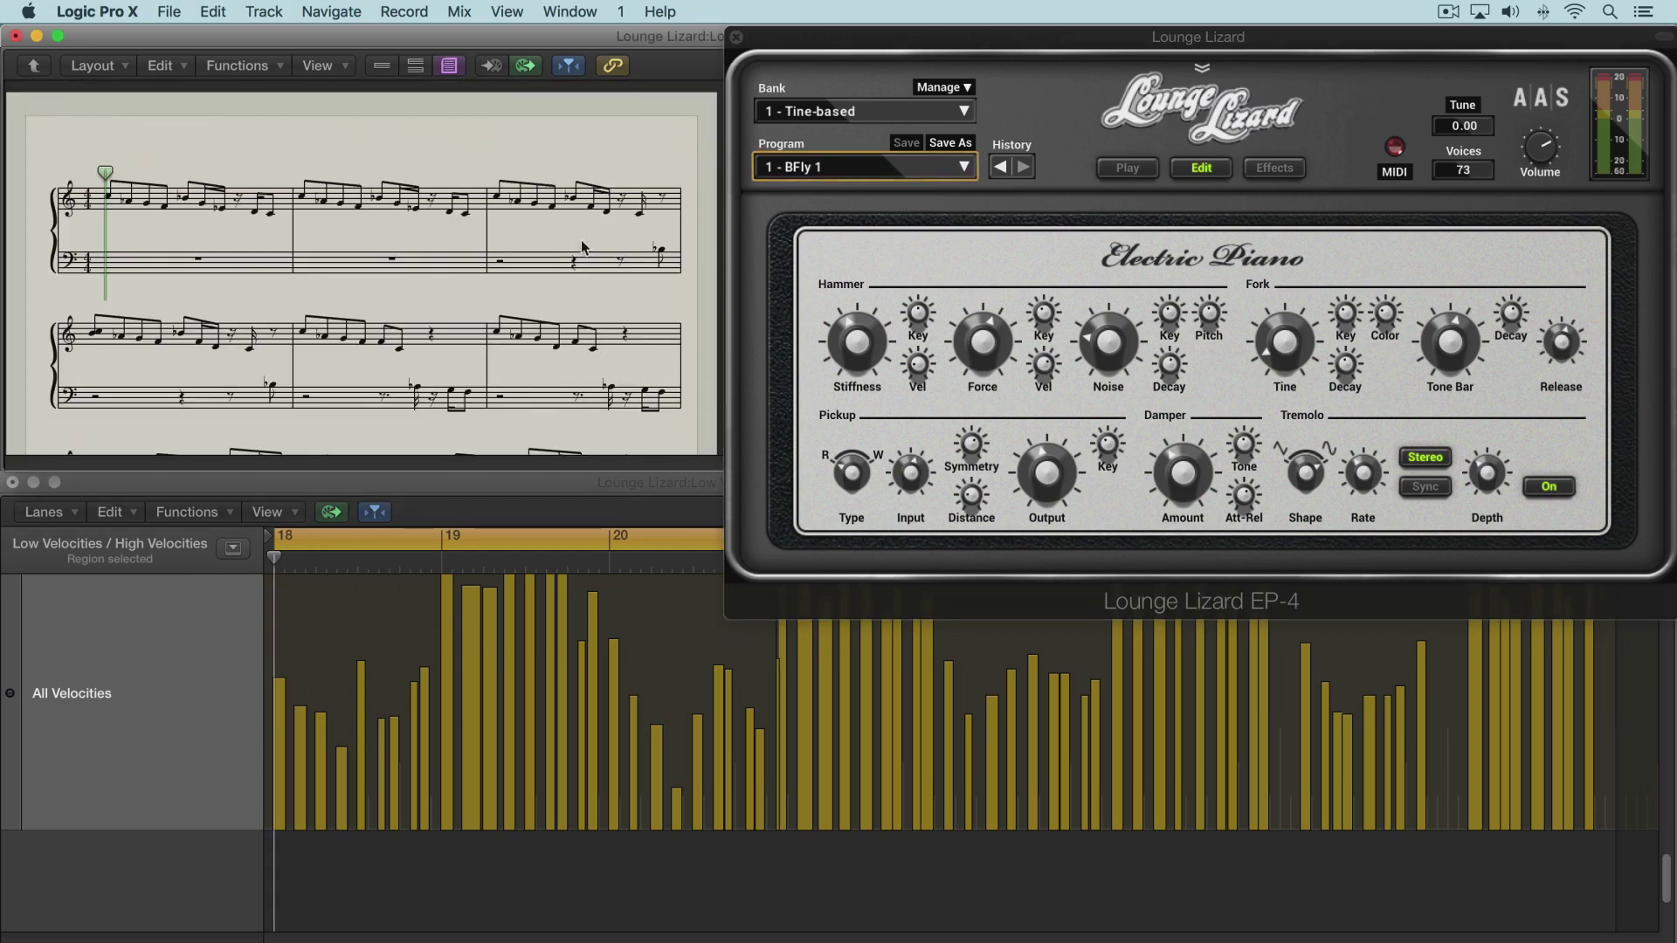
key("alt+comma")
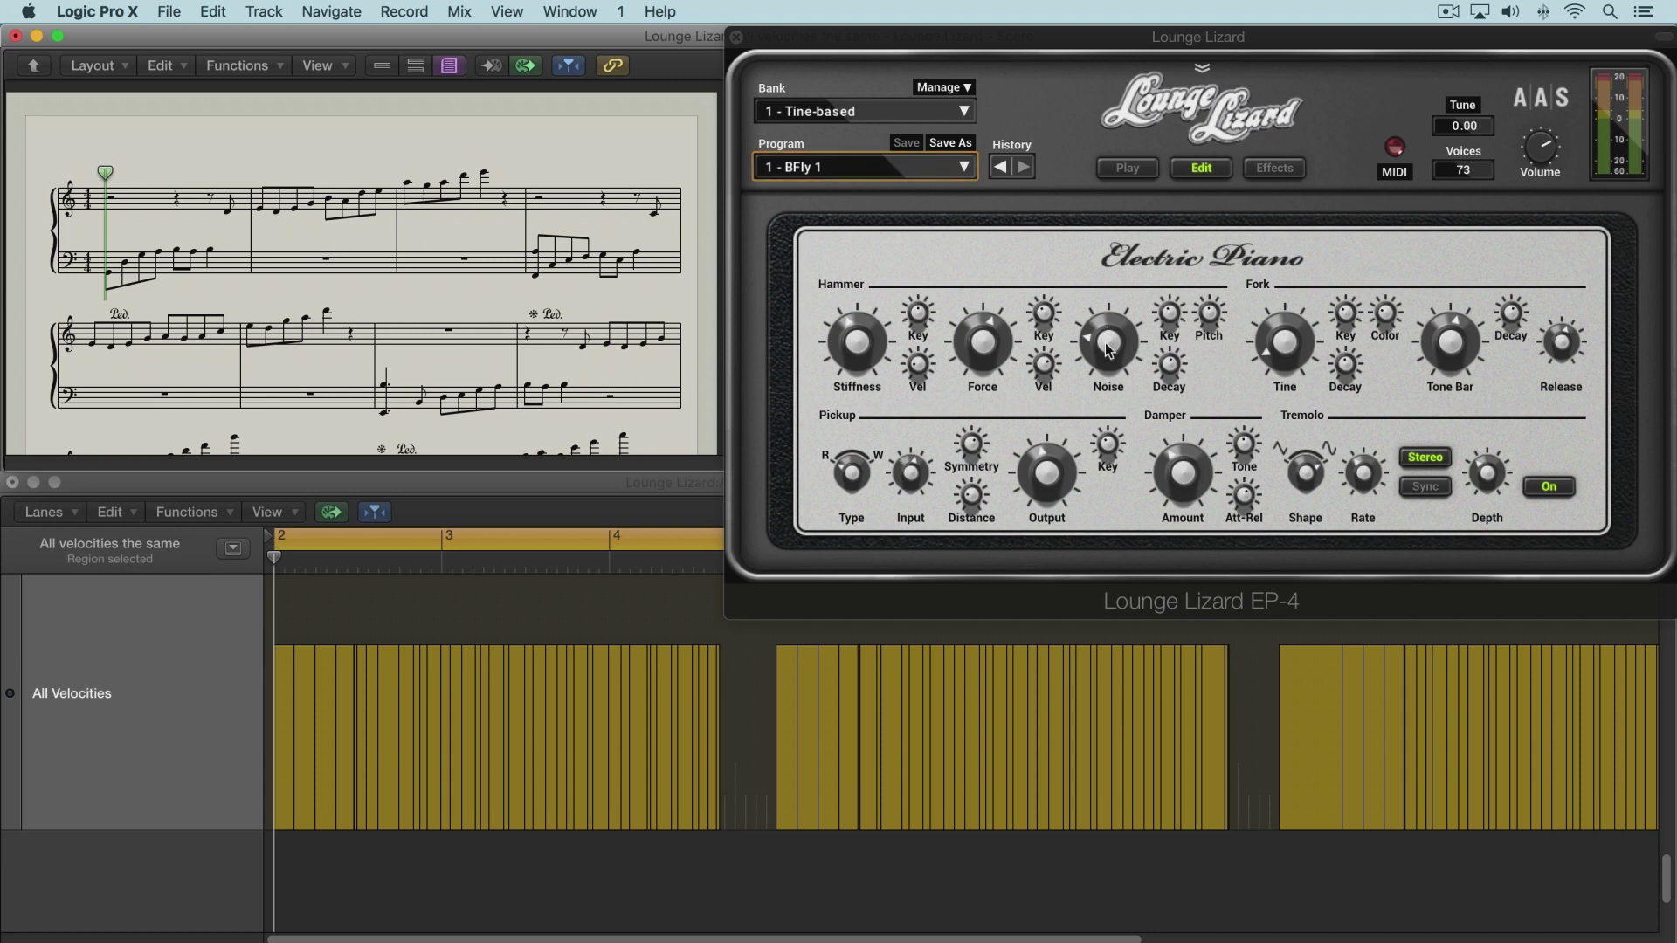
Step: Play the passage, raise the Hammer Noise well above its preset level and vary the noise Pitch
key("space")
left_click_drag(1108, 348, 1107, 312)
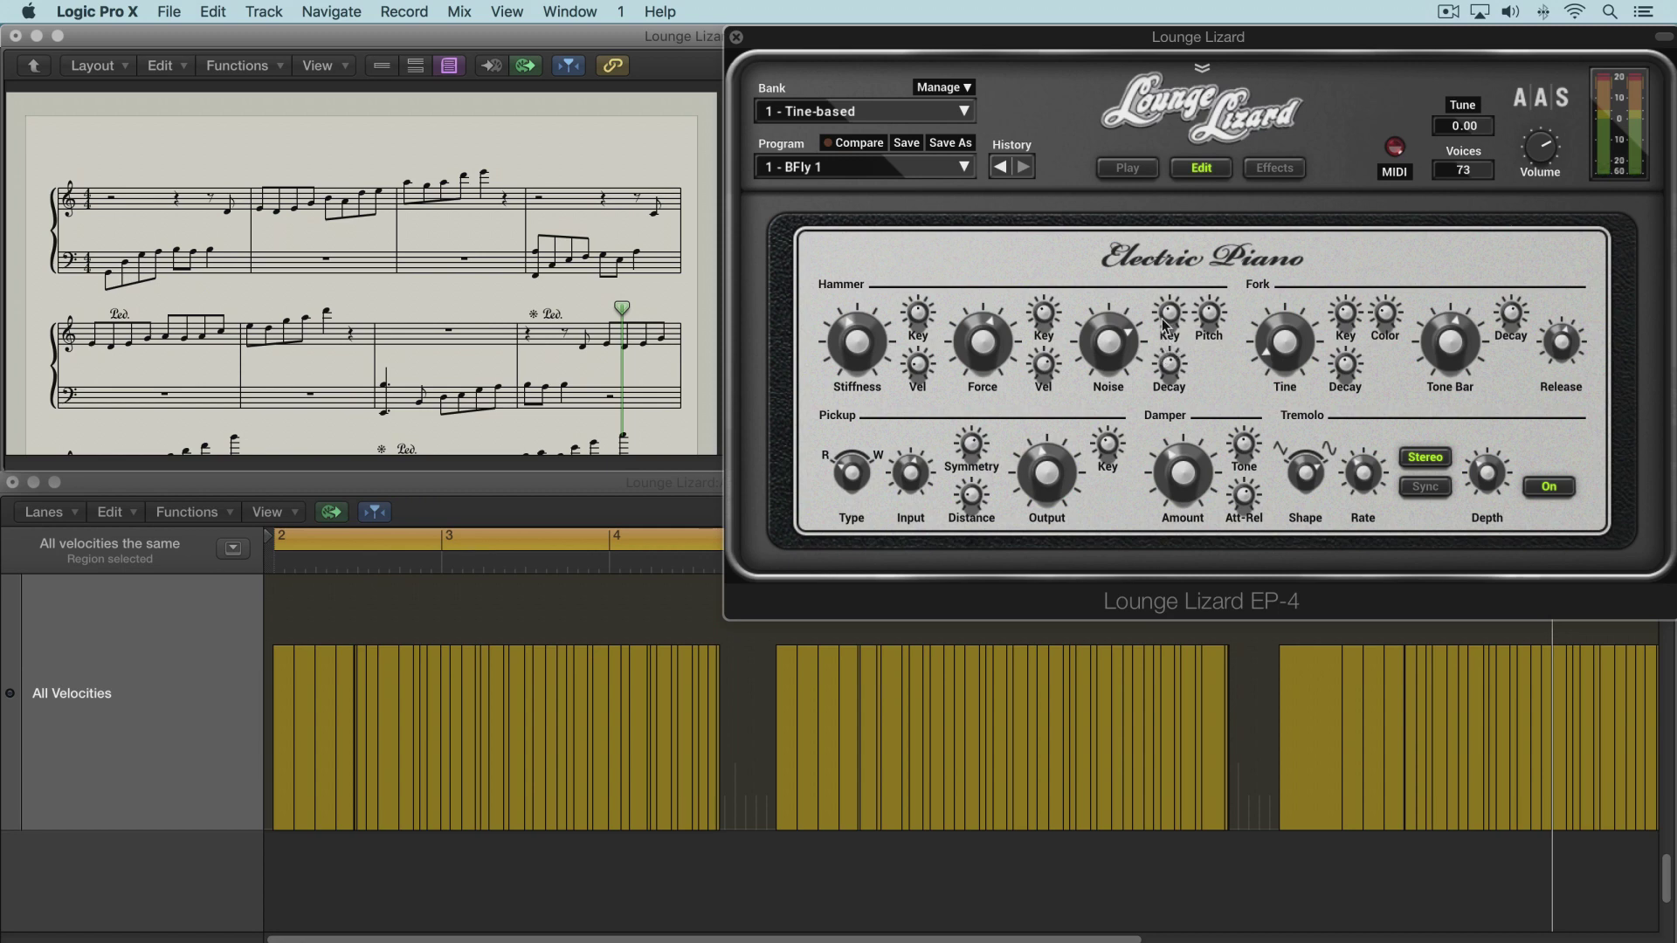
key("space")
left_click_drag(1208, 312, 1209, 312)
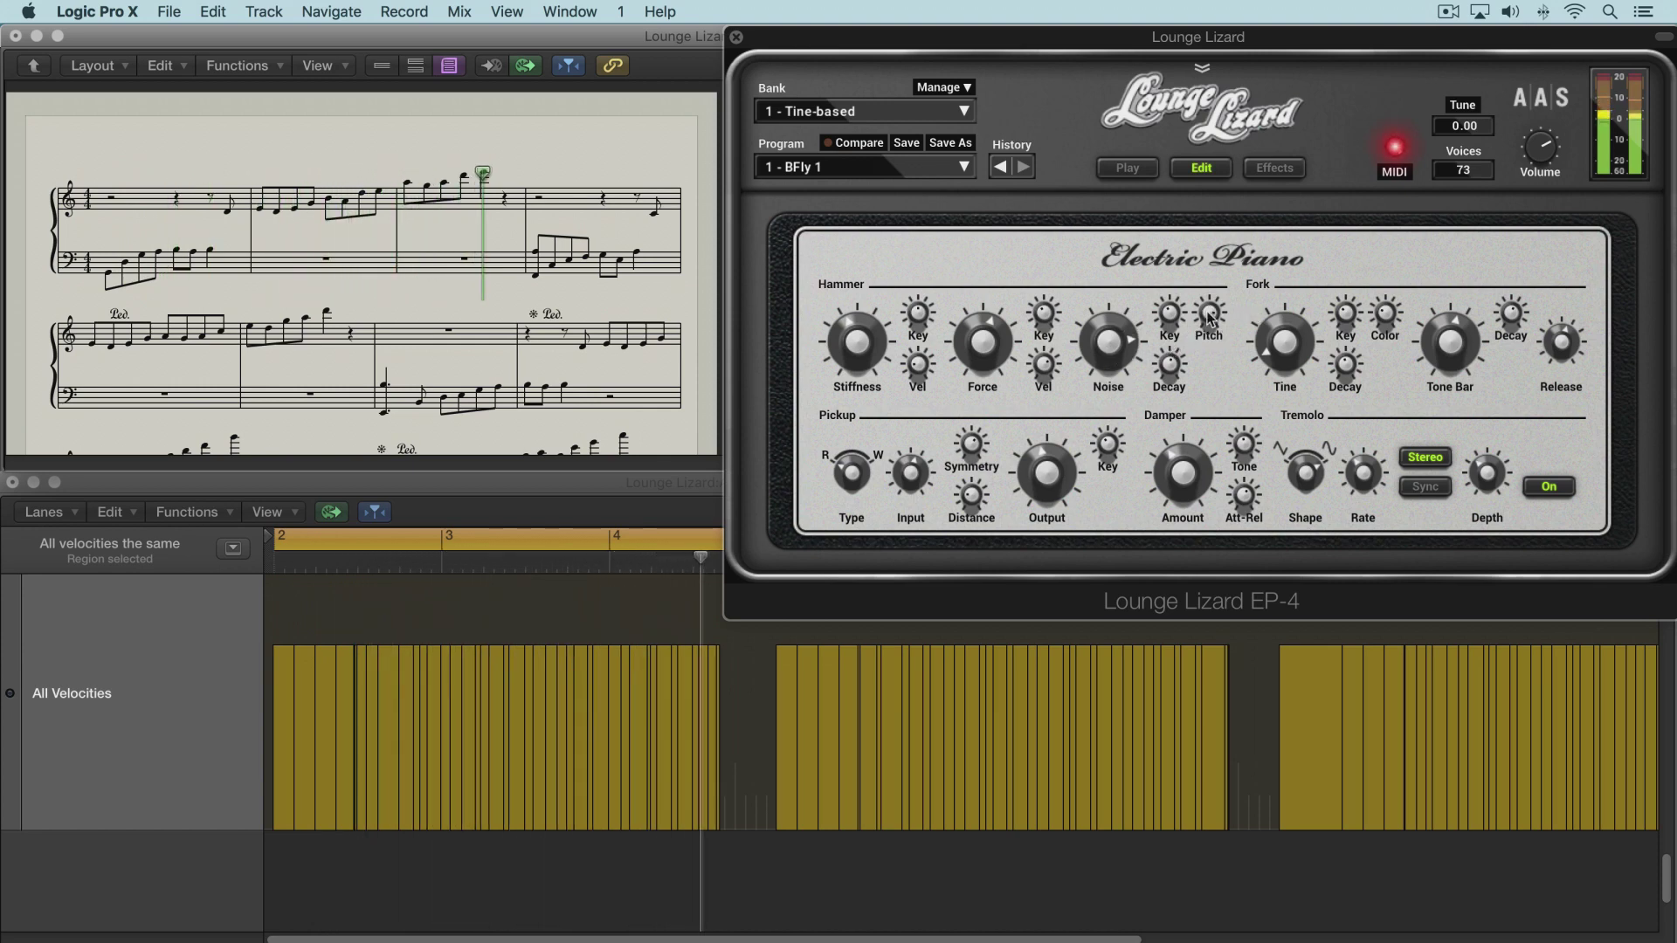
mouse_move(1209, 314)
left_mouse_down()
mouse_move(1209, 365)
mouse_move(1209, 311)
left_mouse_up()
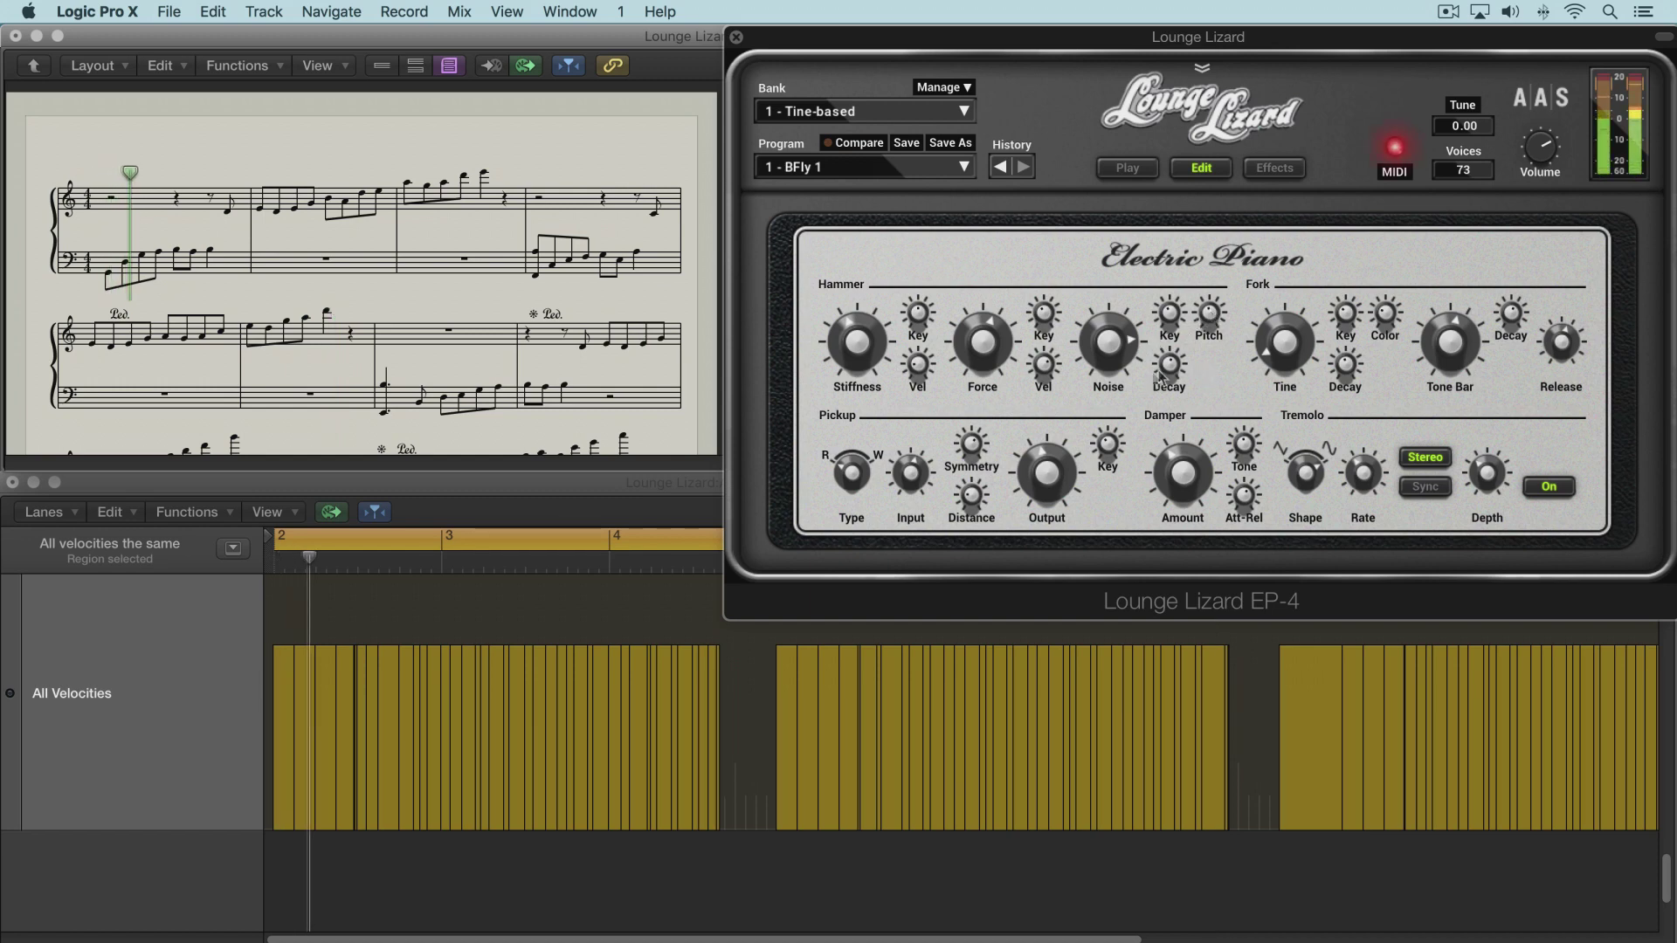
Step: Vary the Hammer Noise Decay and Pitch during playback, setting the Decay to about 35.8
left_click_drag(1168, 367, 1169, 358)
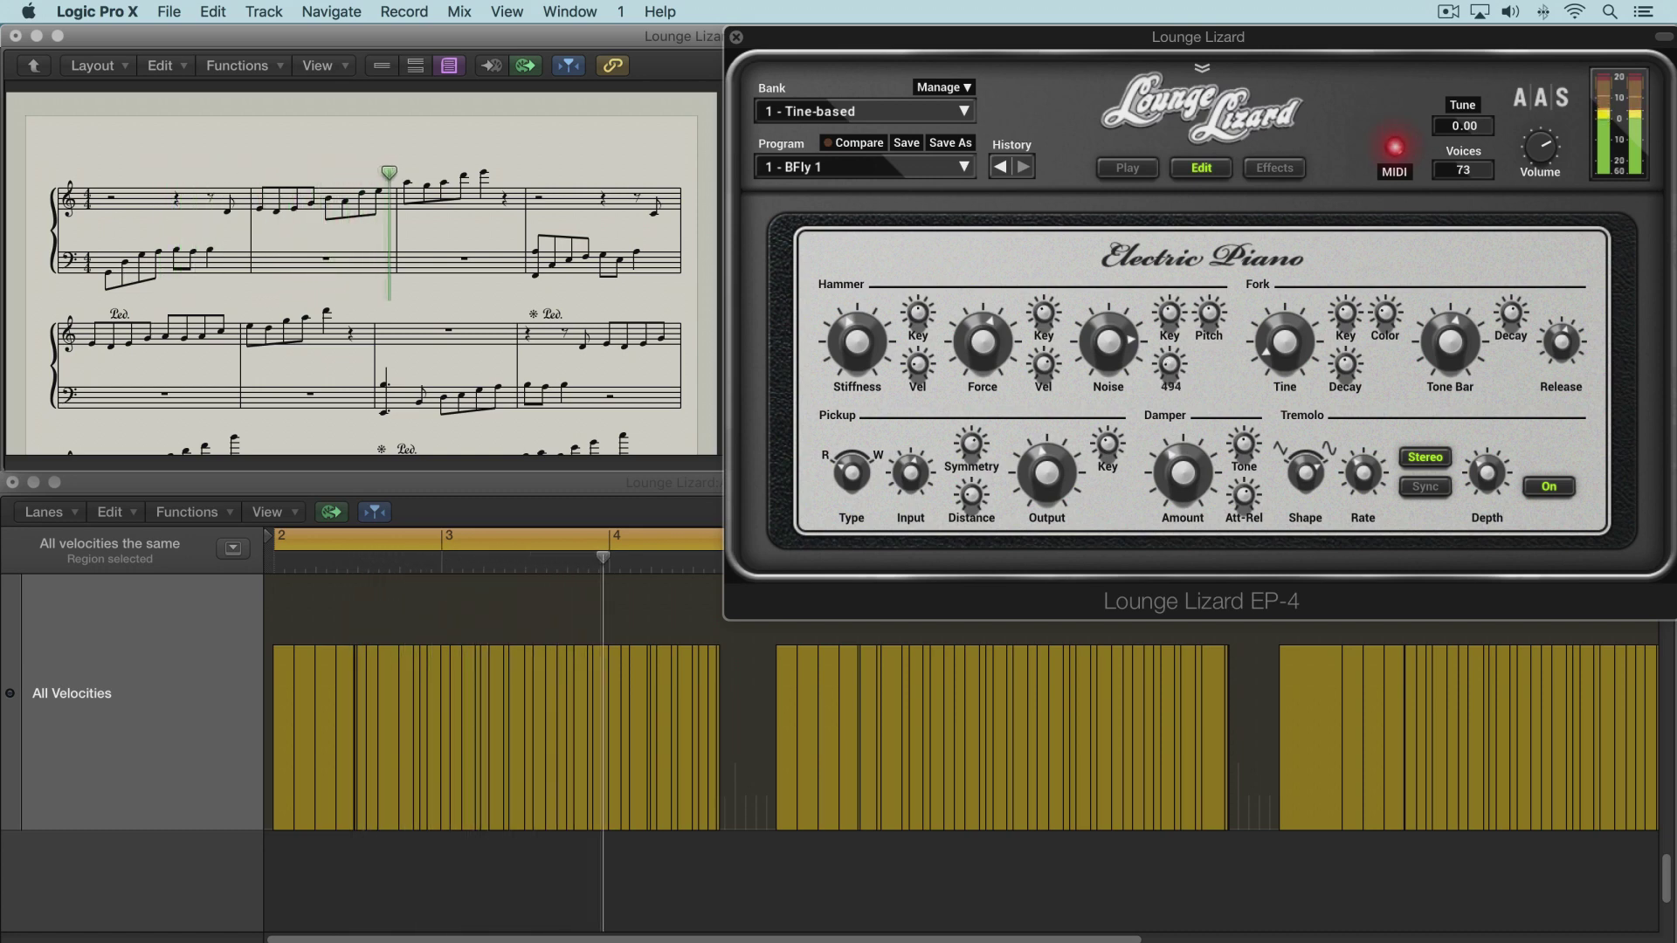
left_click_drag(1169, 363, 1171, 400)
left_click_drag(1209, 313, 1193, 350)
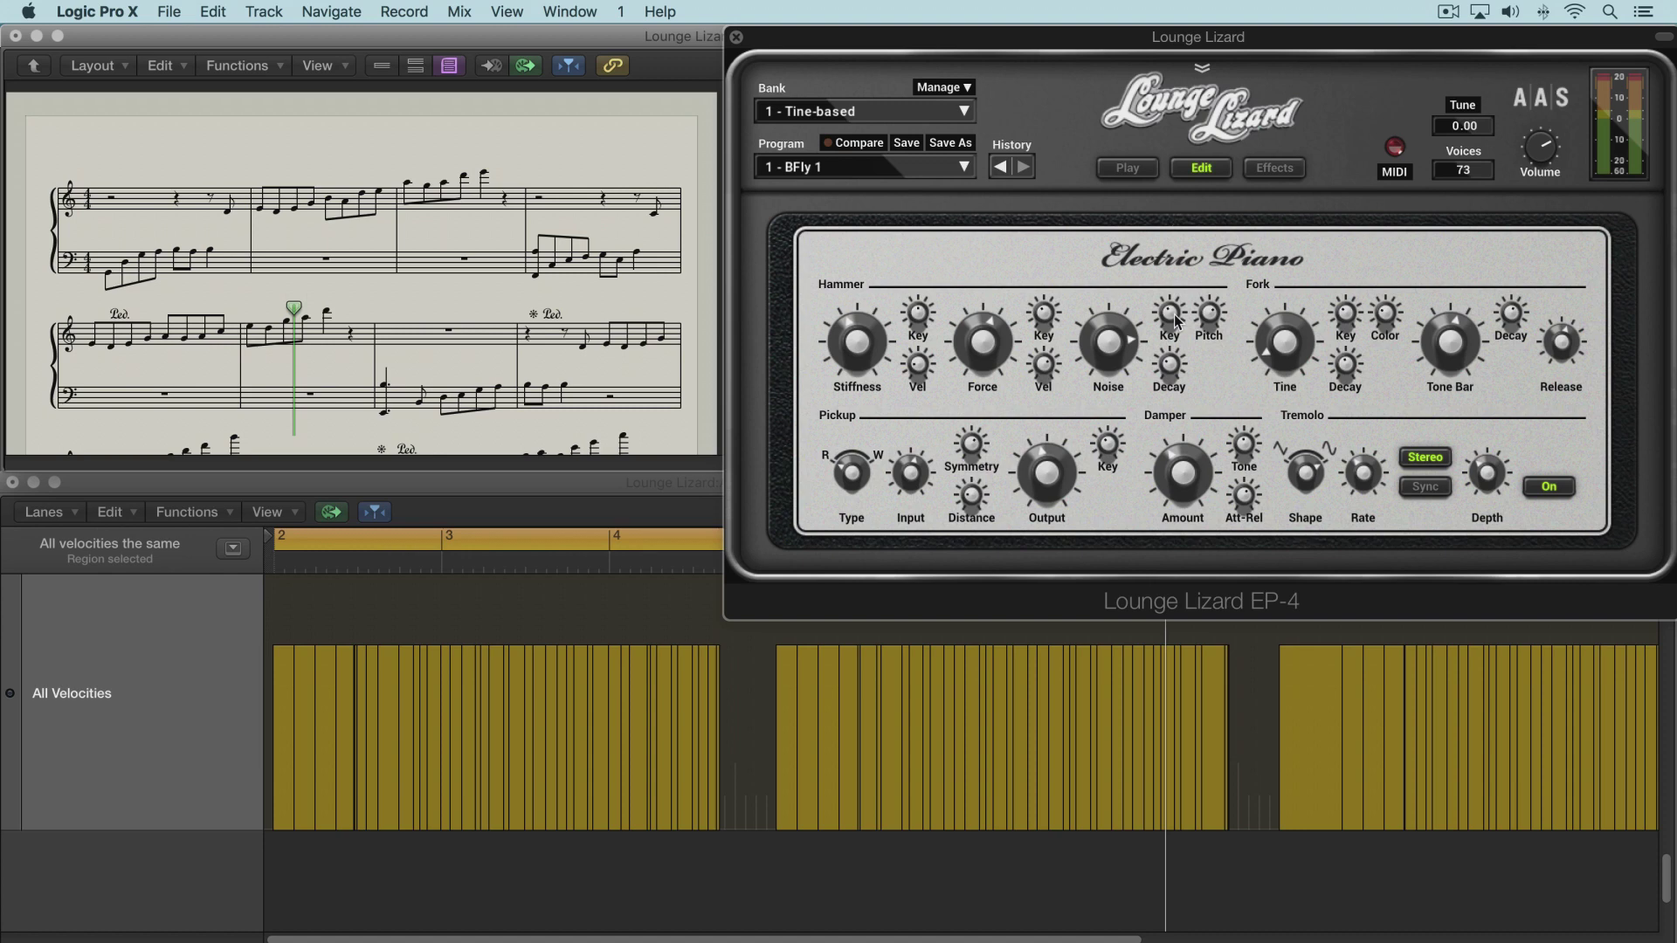
key("space")
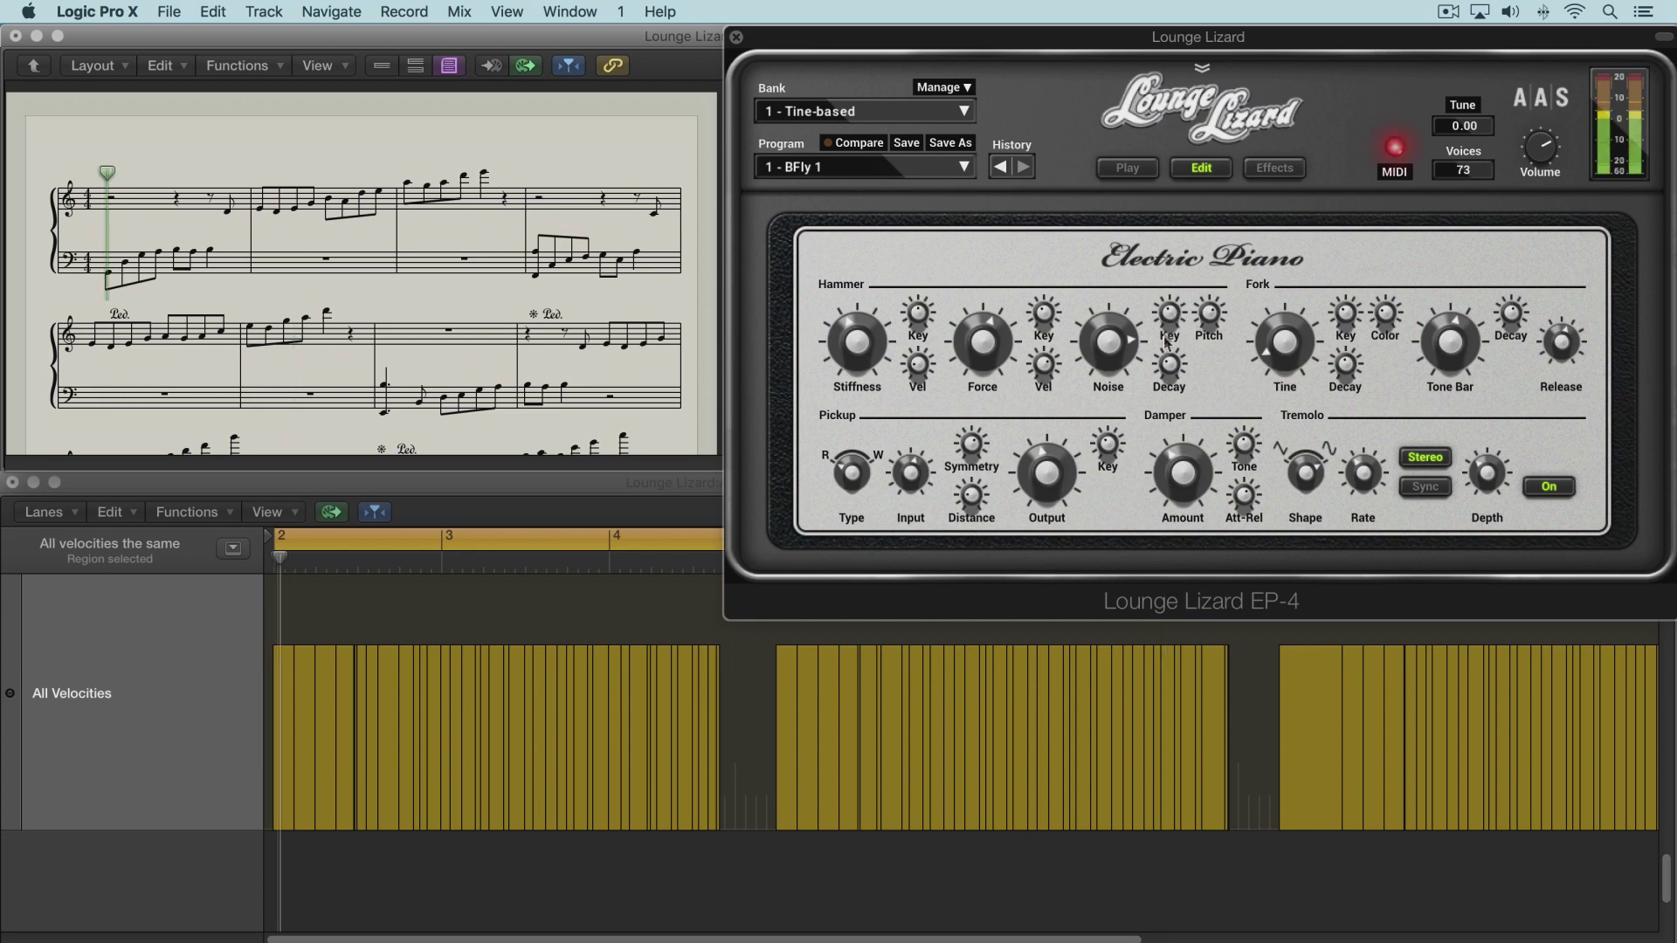
left_click_drag(1169, 364, 1169, 357)
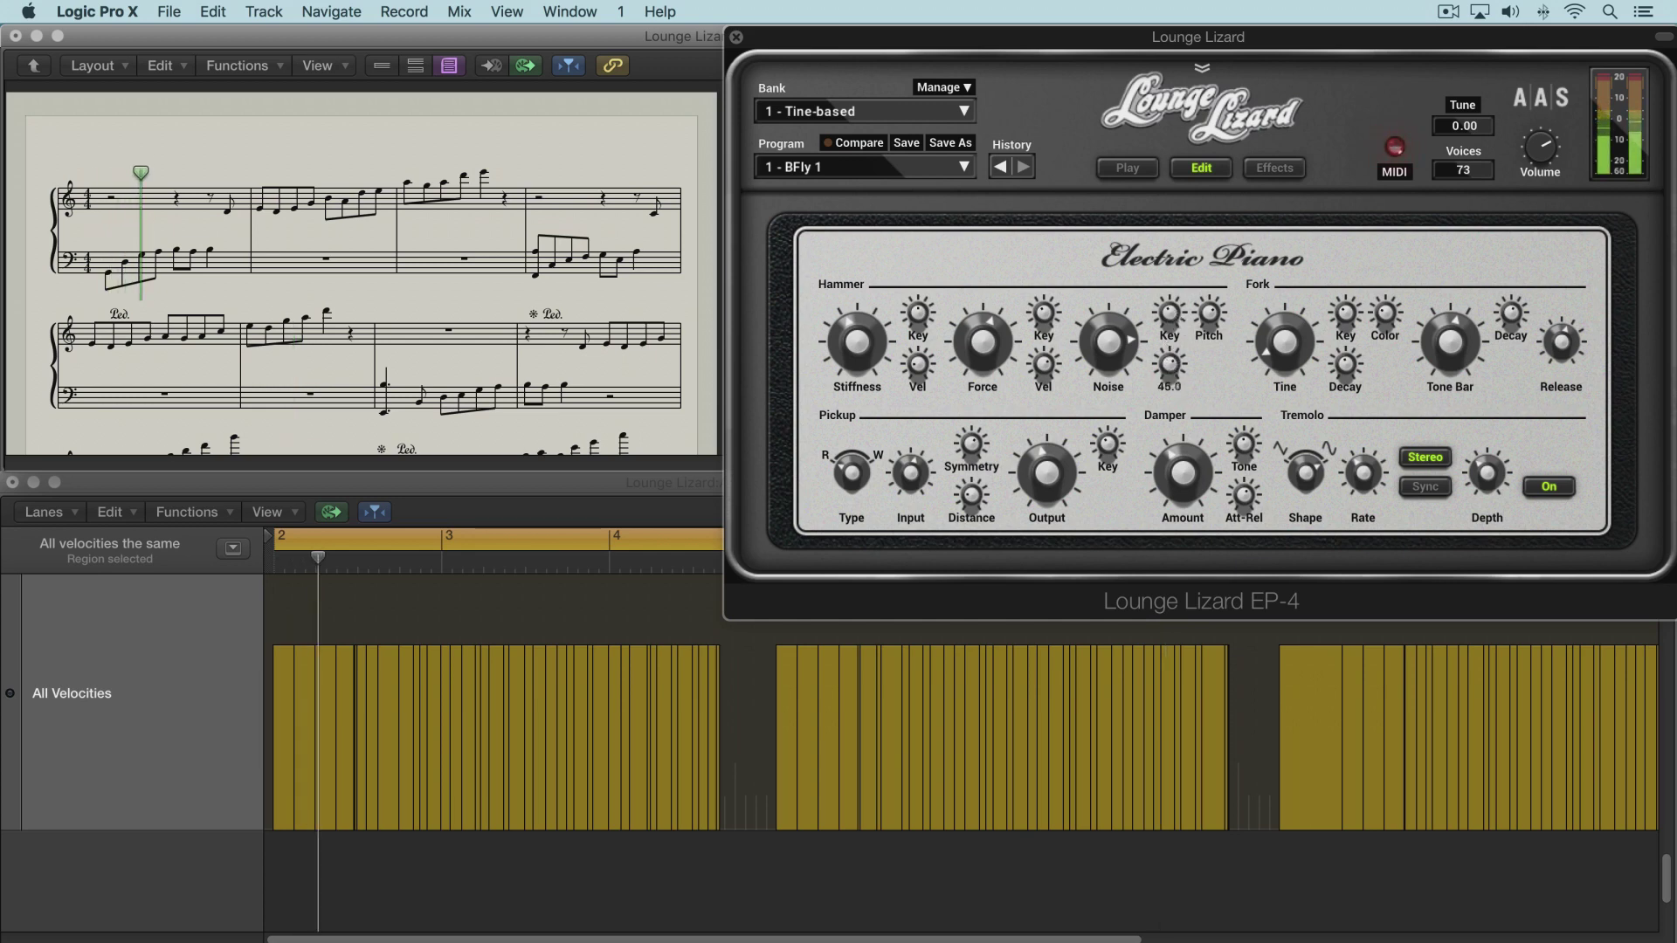
key("space")
left_click_drag(1169, 362, 1168, 370)
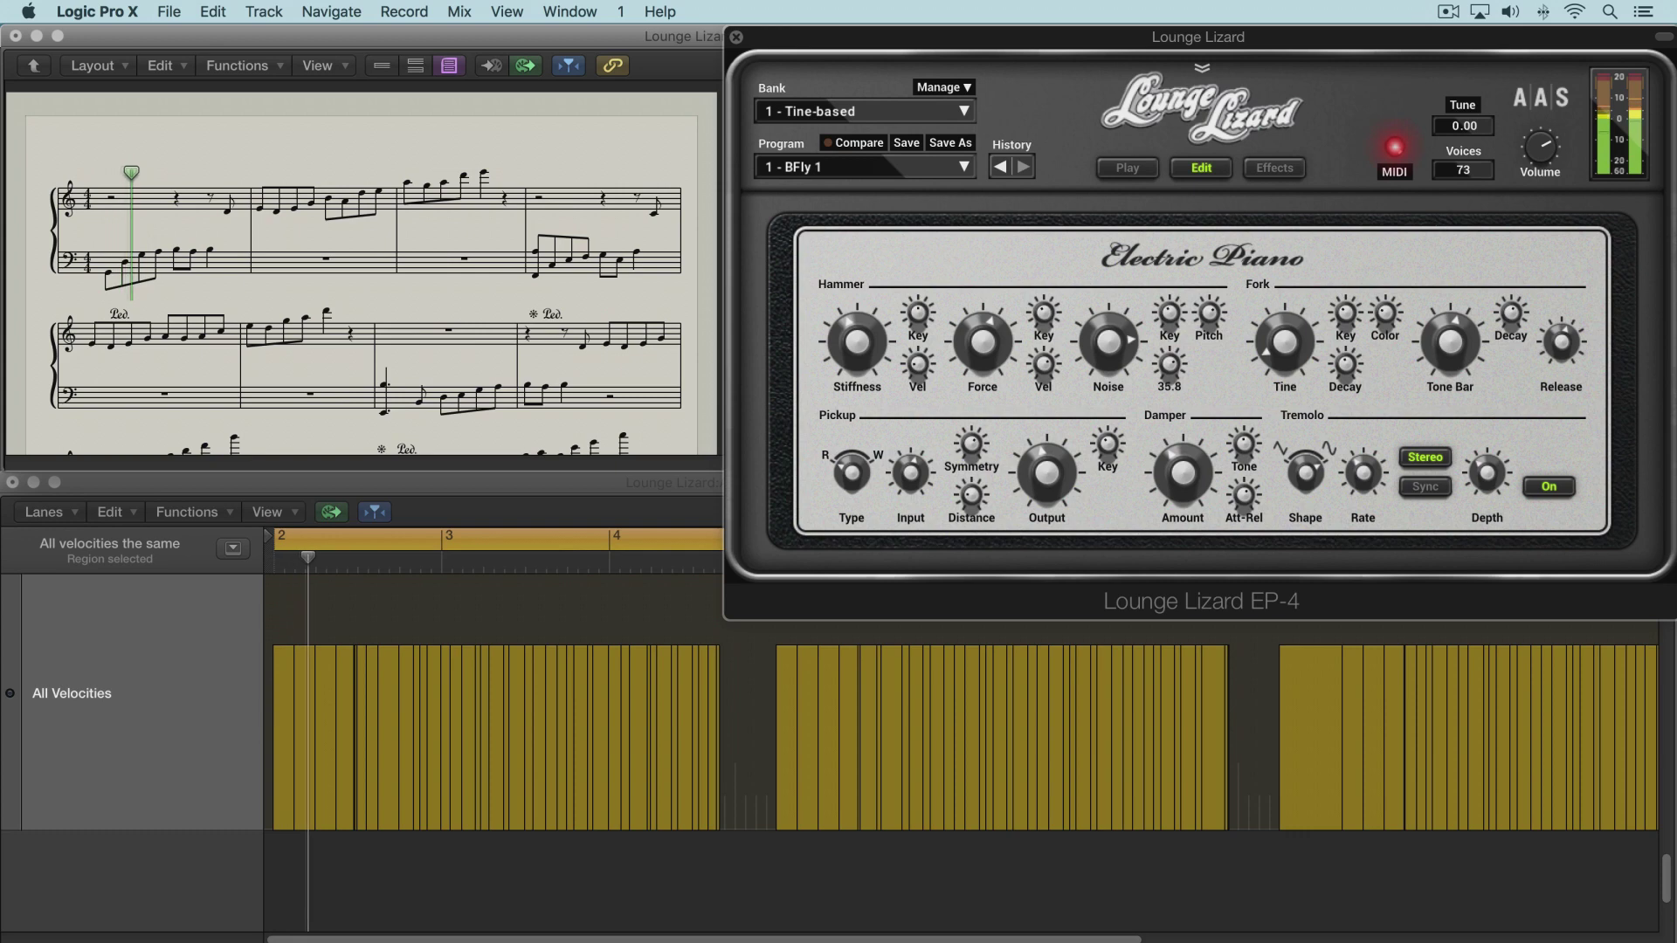
Step: Vary the Hammer Noise Key amount during playback of the equal-velocity passage, ending at about 1.64
left_click_drag(1168, 312, 1169, 338)
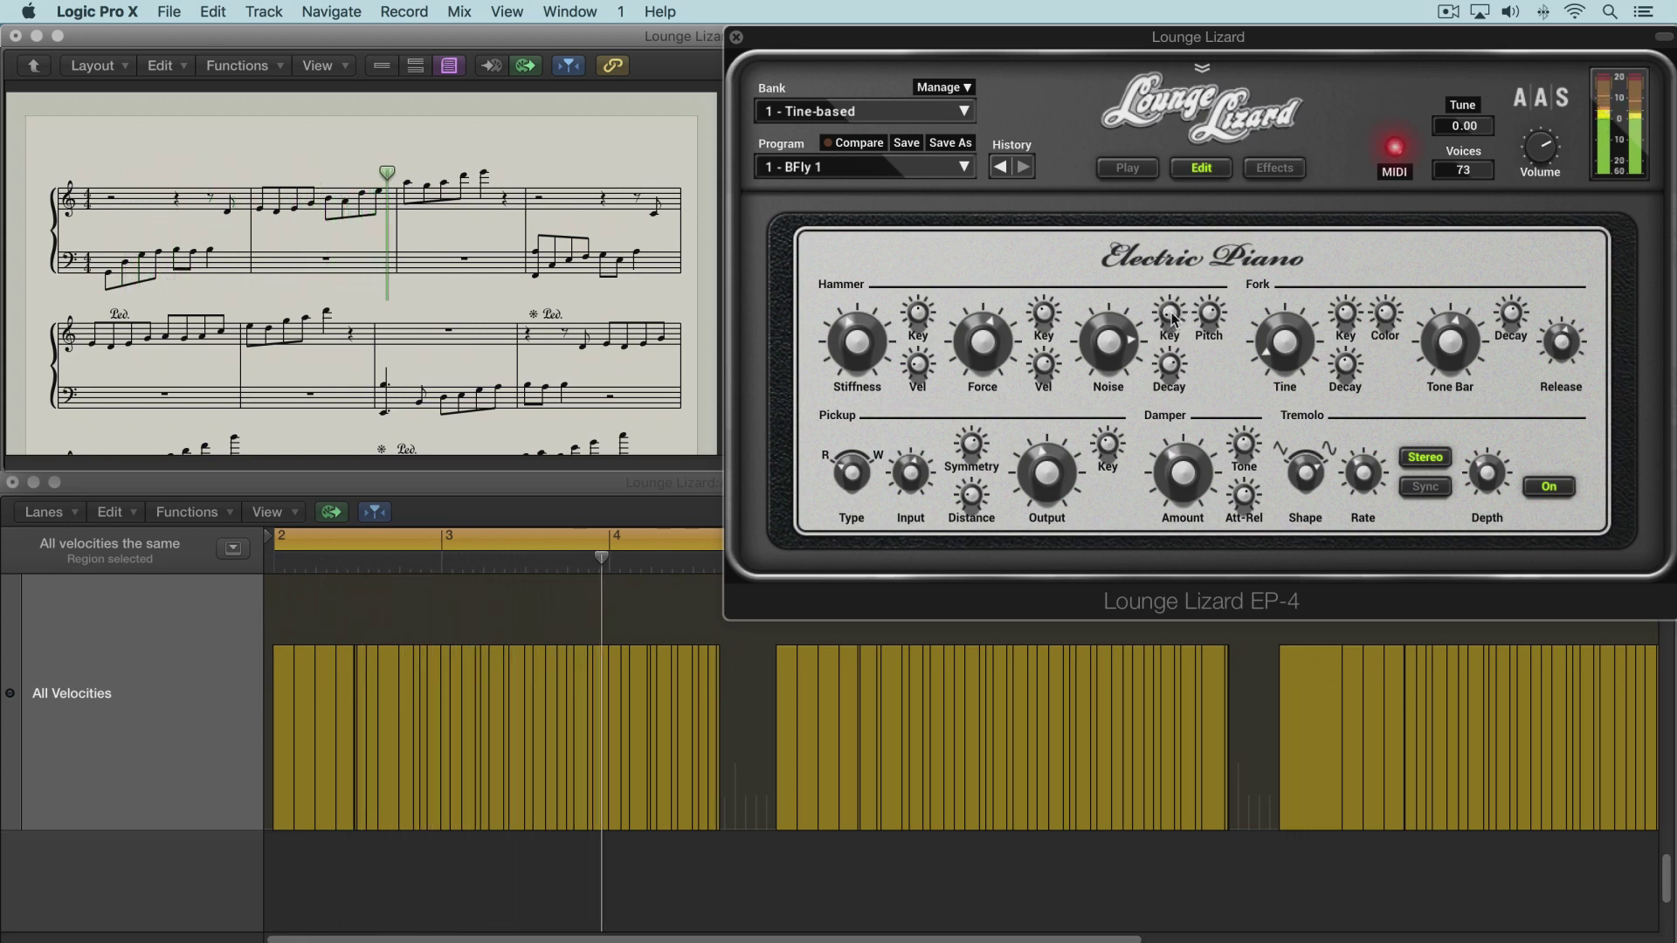
left_click_drag(1171, 314, 1170, 289)
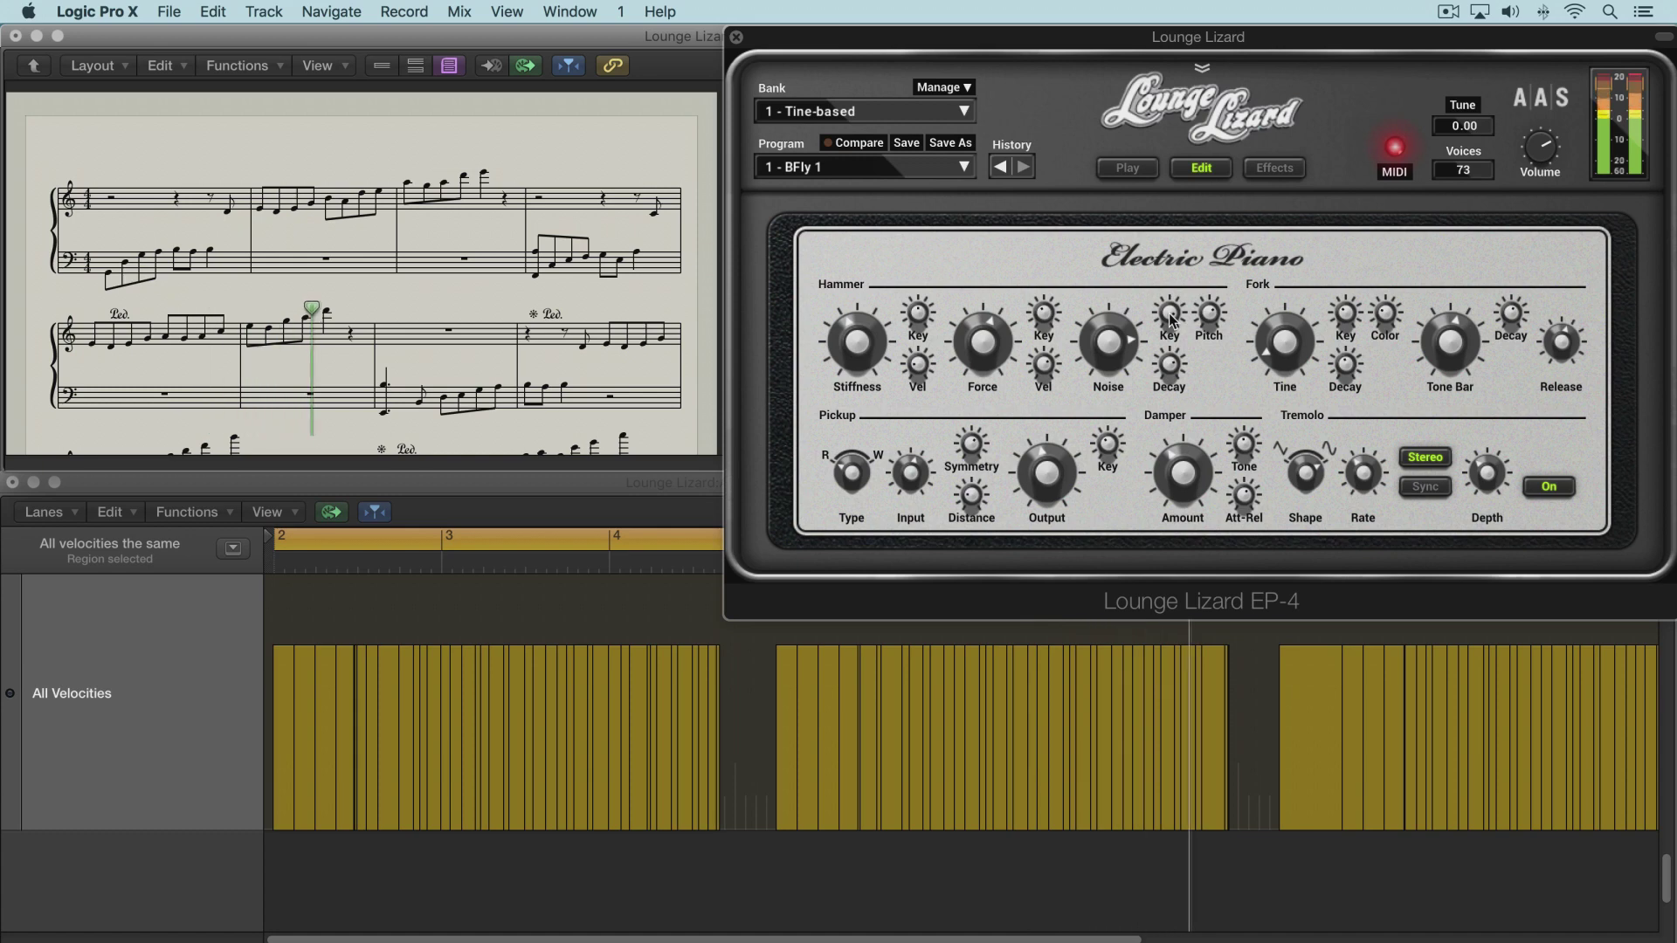
left_click_drag(1172, 321, 1171, 312)
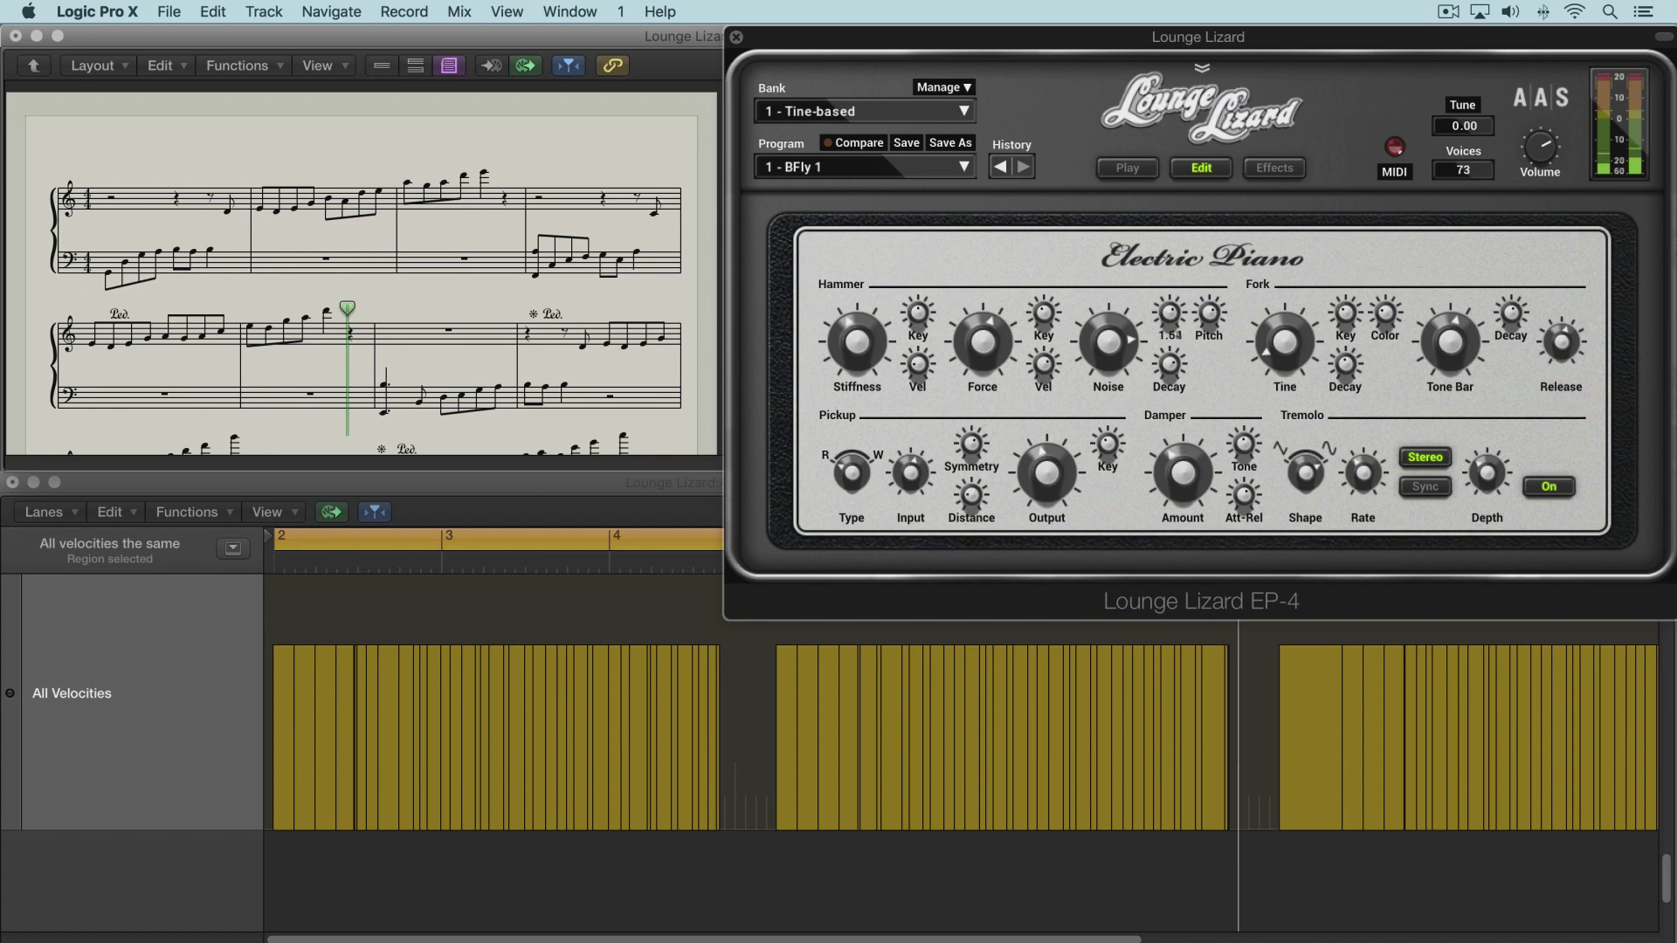
Step: Adjust the Hammer Noise Decay and Pitch, replay the passage from bar 2 and lower the Hammer Noise level to about the middle of its range
left_click_drag(1175, 371, 1176, 366)
left_click_drag(1209, 315, 1208, 315)
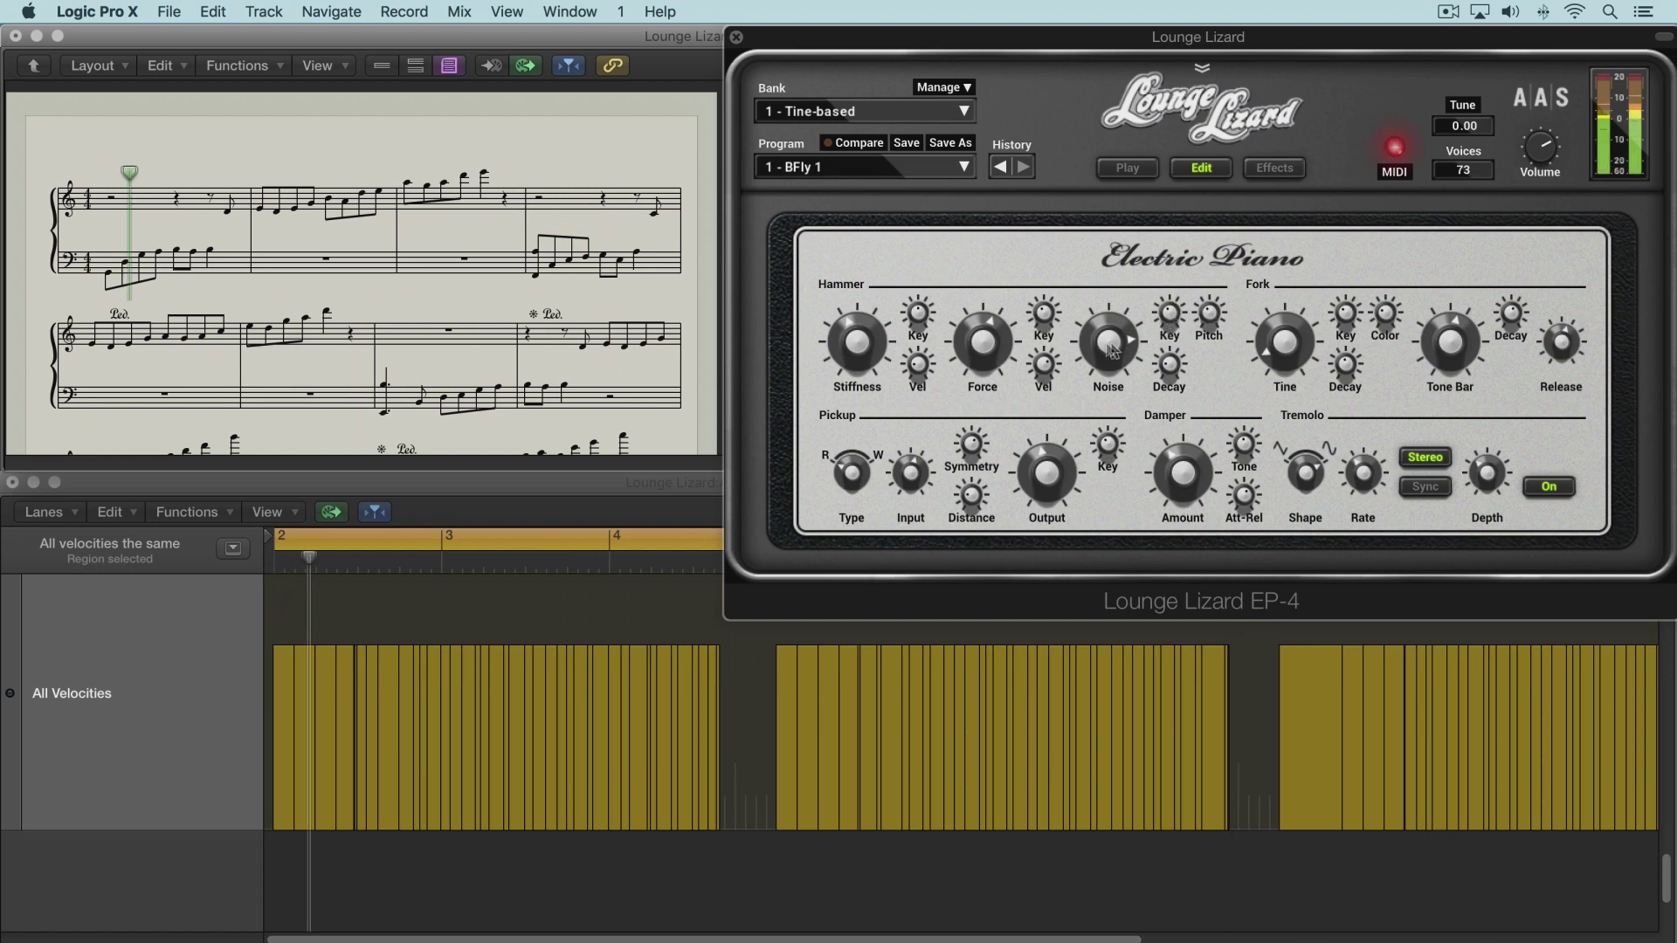
left_click_drag(1109, 343, 1108, 343)
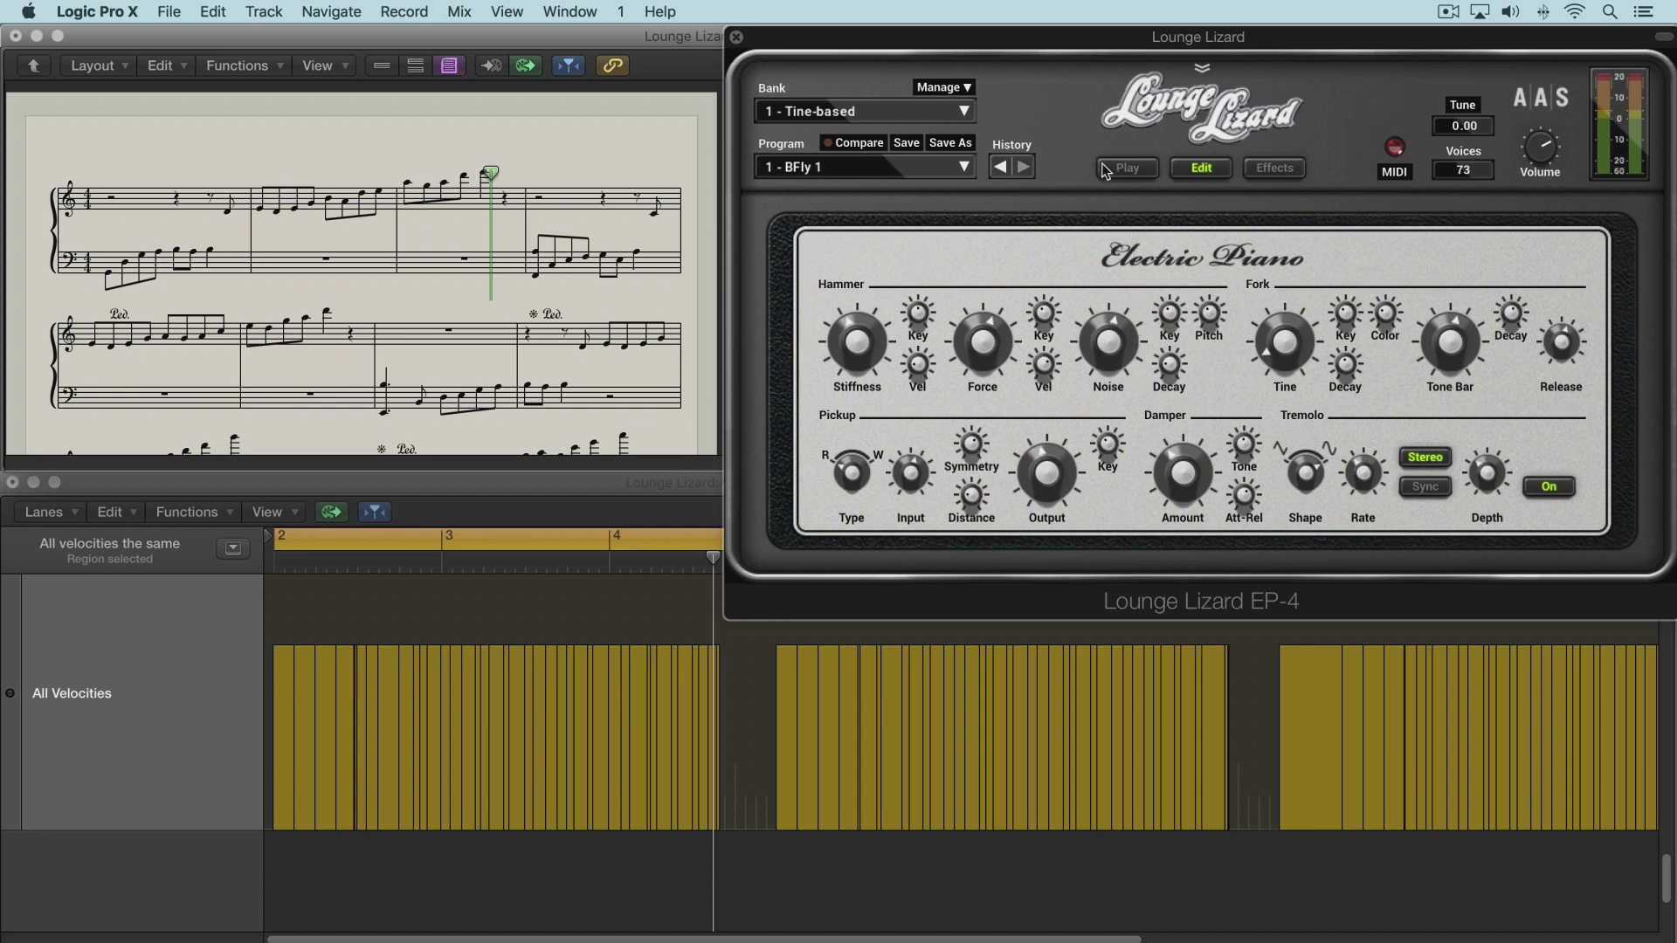
Step: Examine the Hammer Noise control in the simplified Play view and return to the Edit view
left_click(1134, 171)
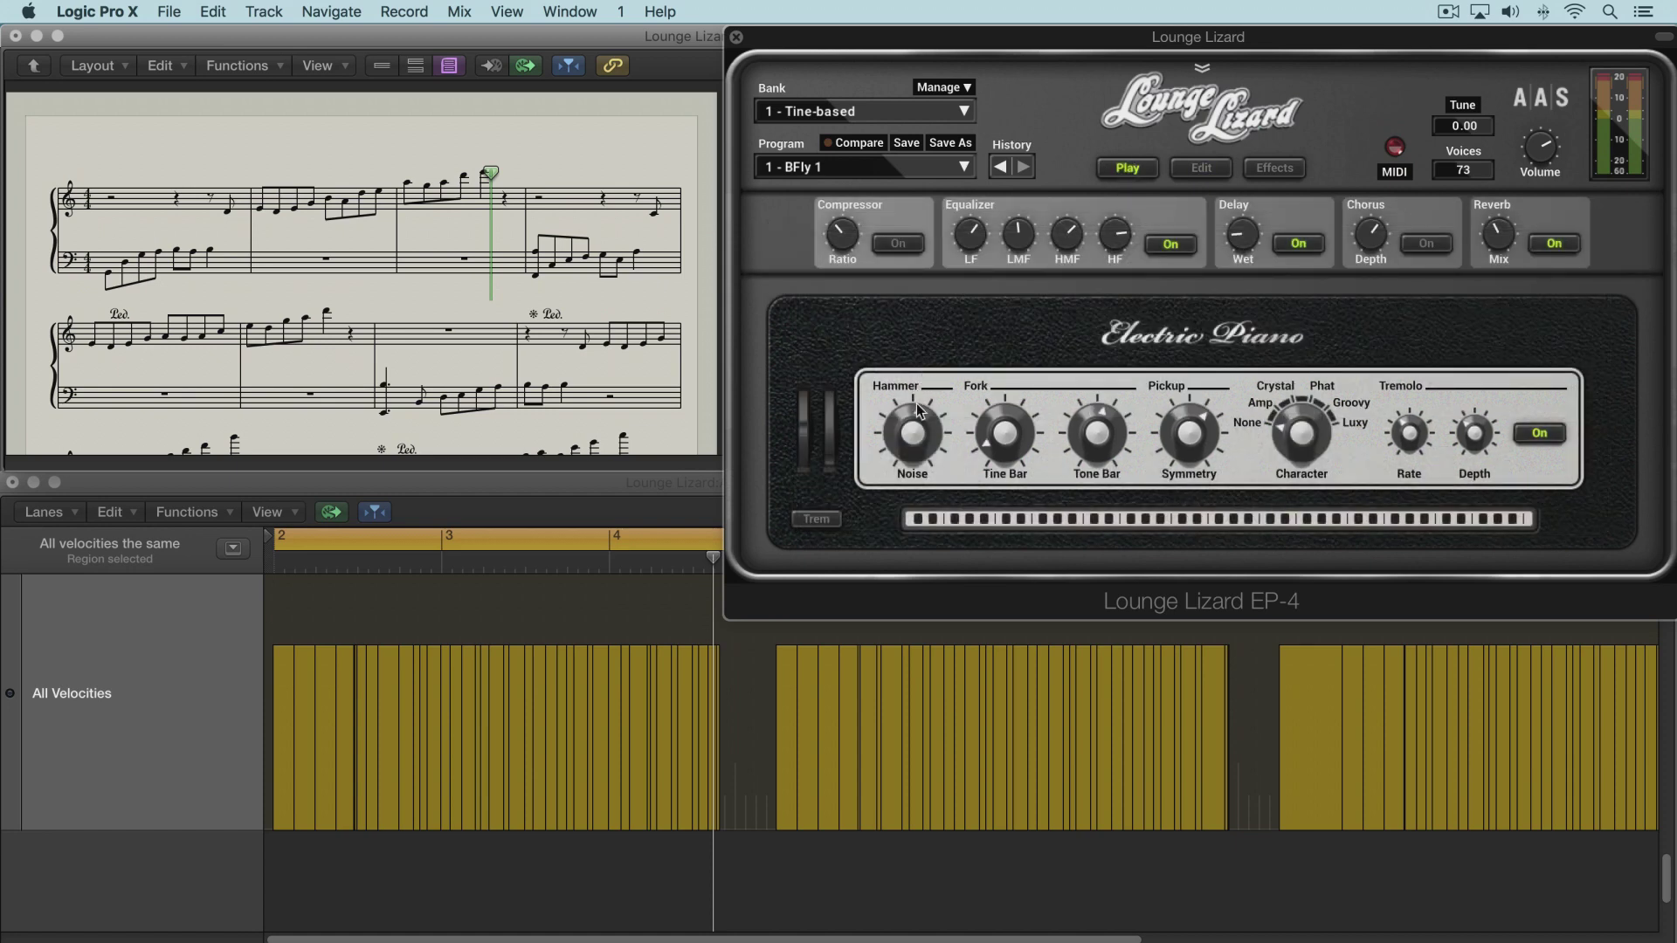
left_click(1200, 169)
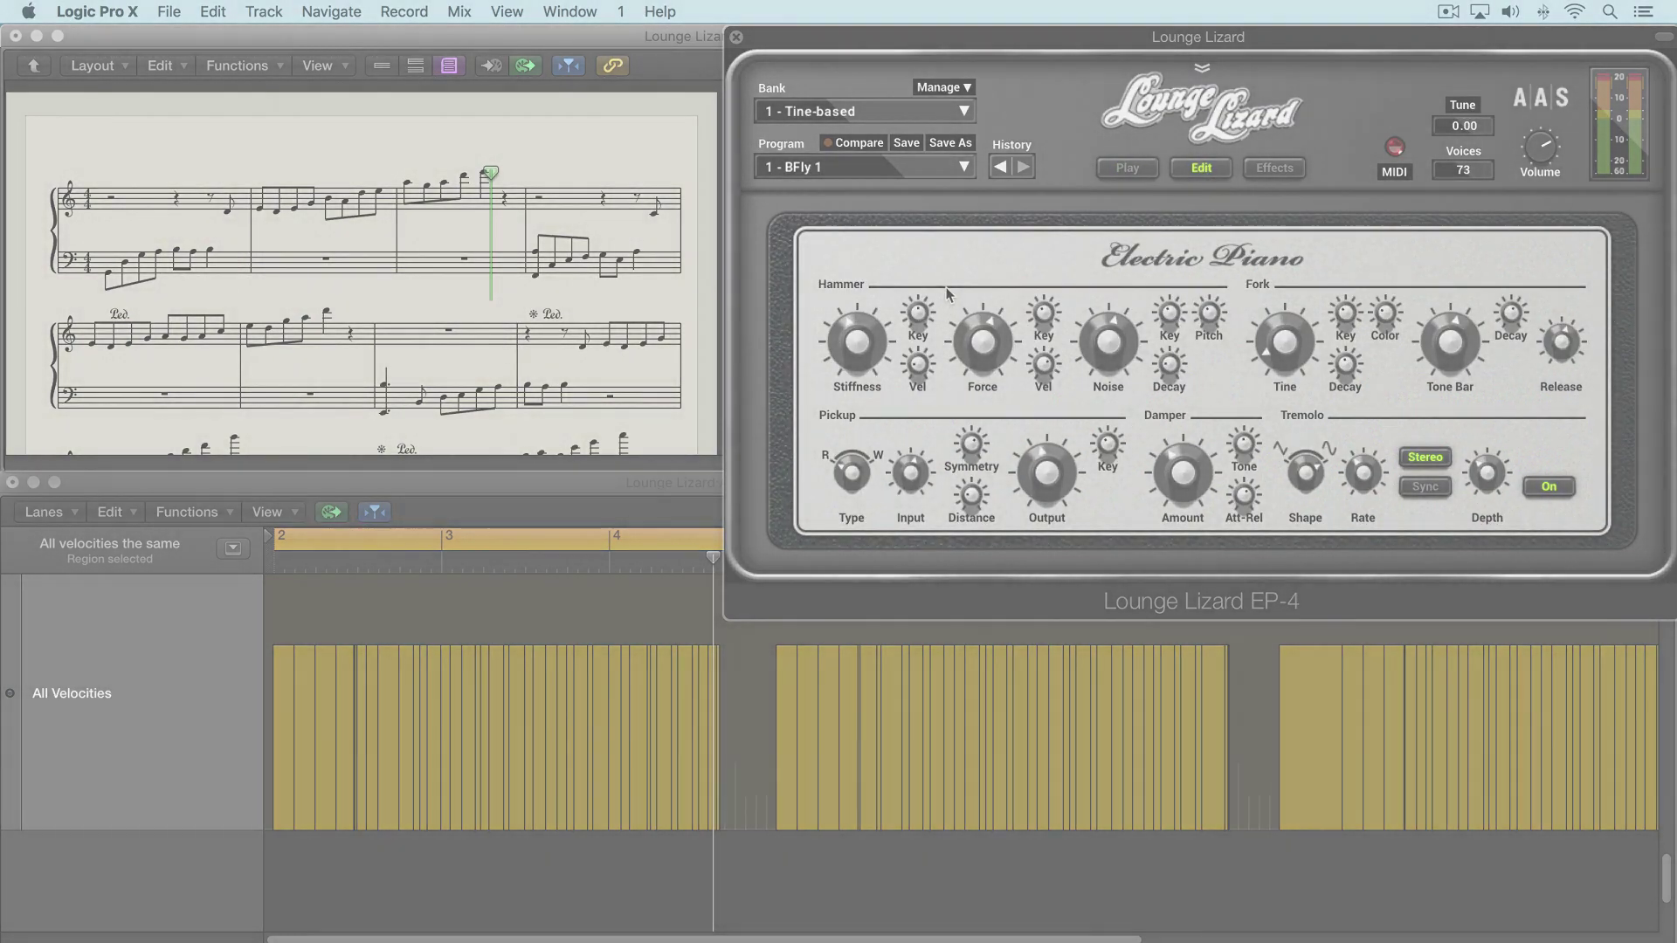